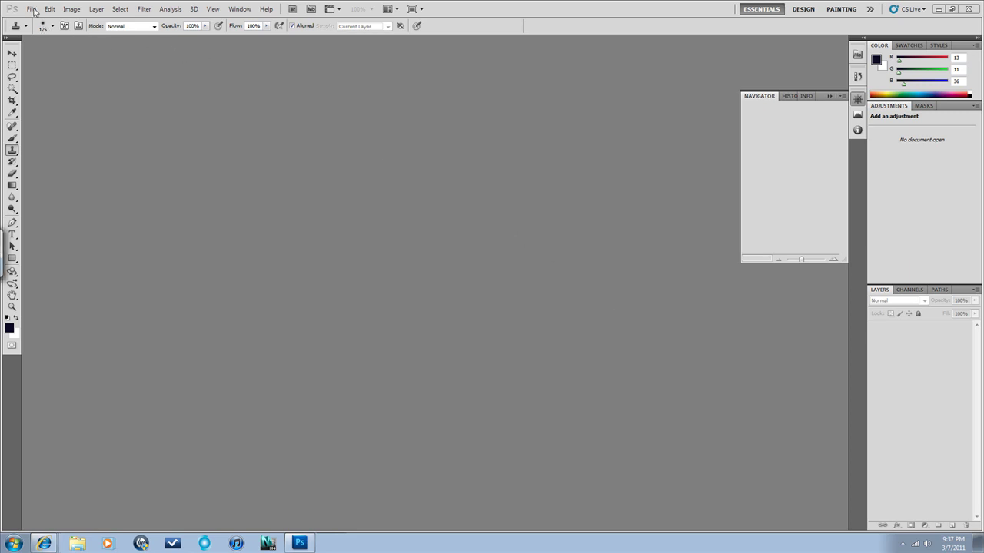
Bring up Photoshop's Open dialog, then cancel it without opening a file.
{"action": "left_click", "coordinate": [32, 9]}
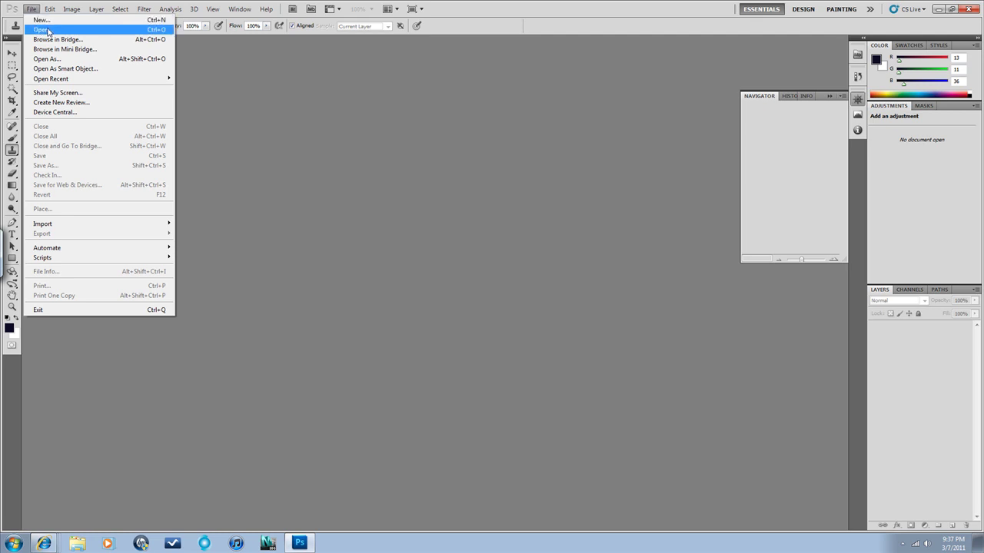
{"action": "left_click", "coordinate": [48, 31]}
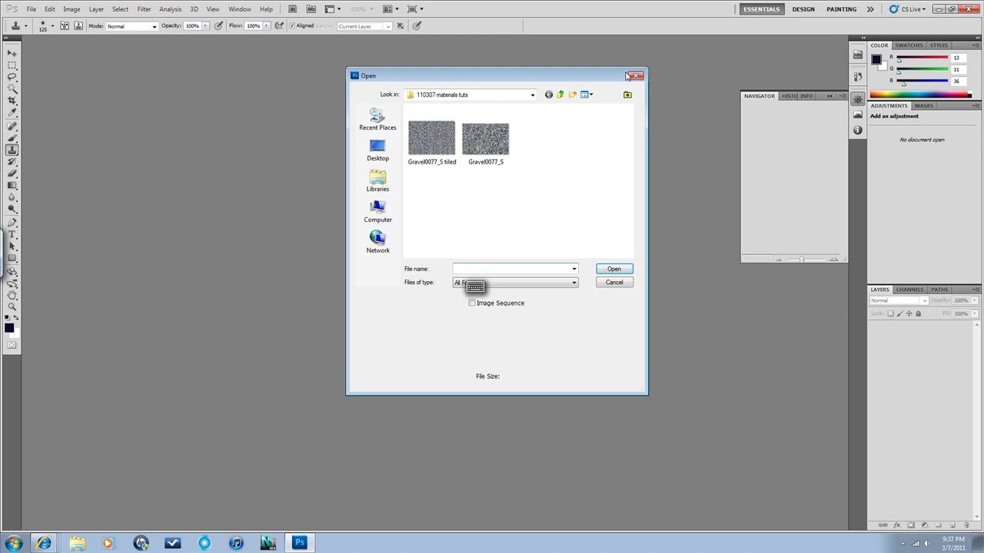
{"action": "left_click", "coordinate": [630, 76]}
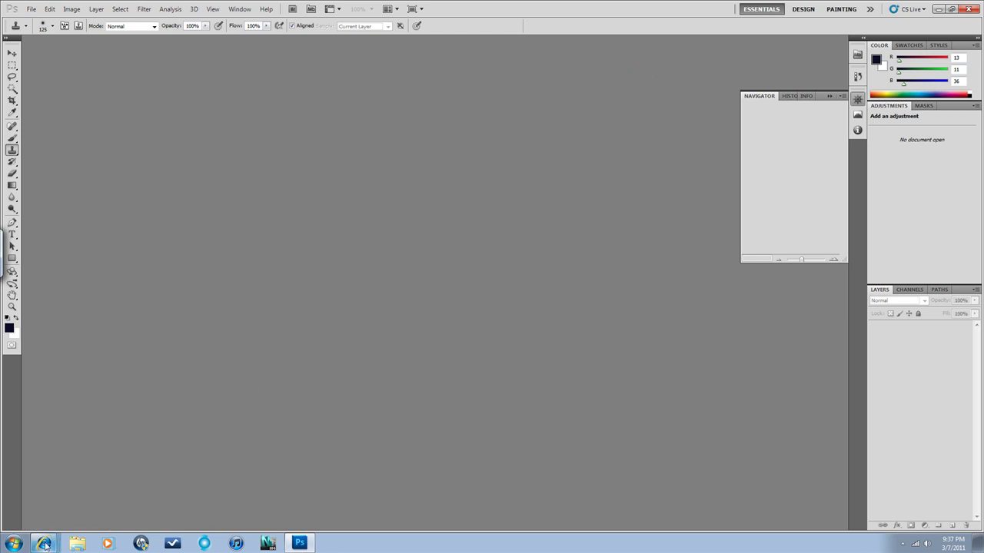
In the CG Textures browser, open and scroll through the Gravel0077 details page, then minimize it.
{"action": "mouse_move", "coordinate": [44, 544]}
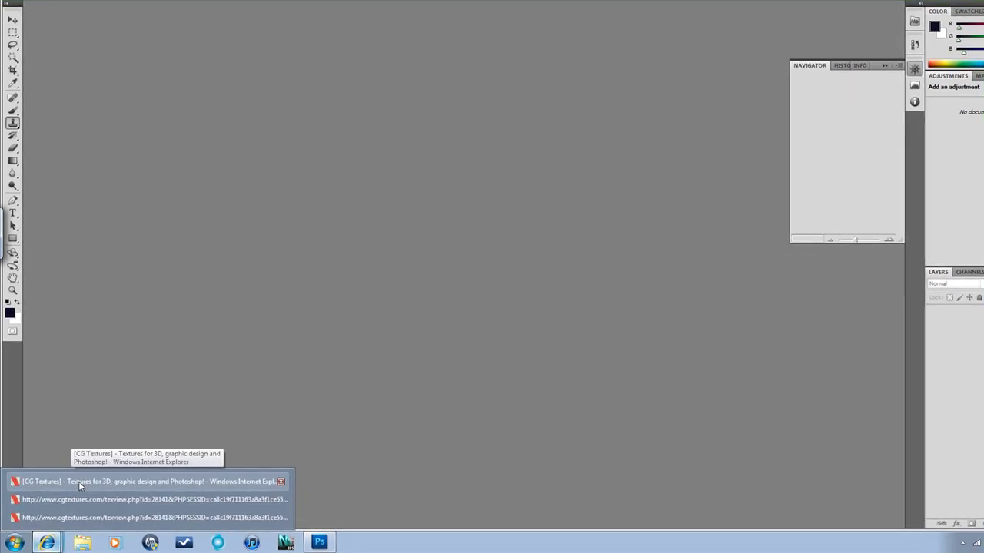
{"action": "left_click", "coordinate": [77, 485]}
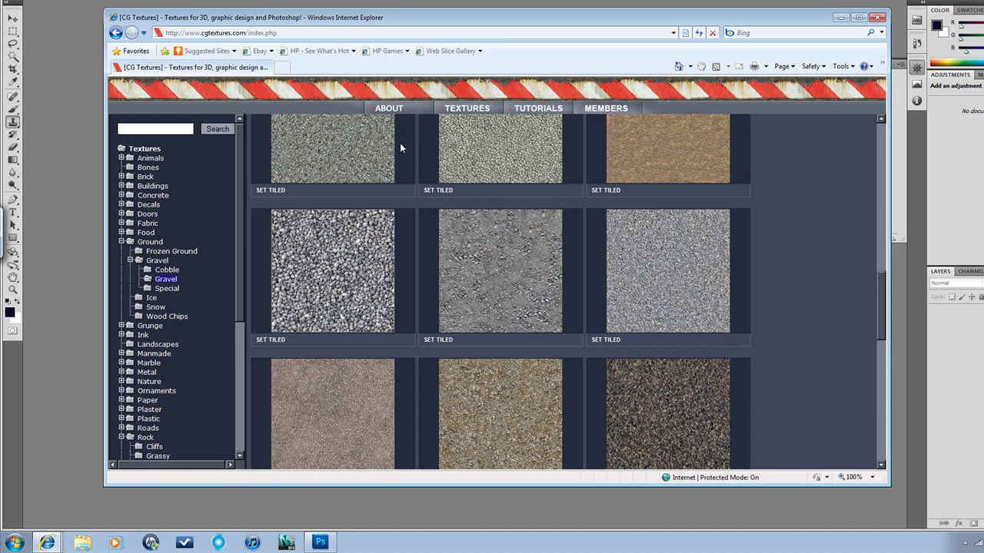
{"action": "left_click", "coordinate": [355, 251]}
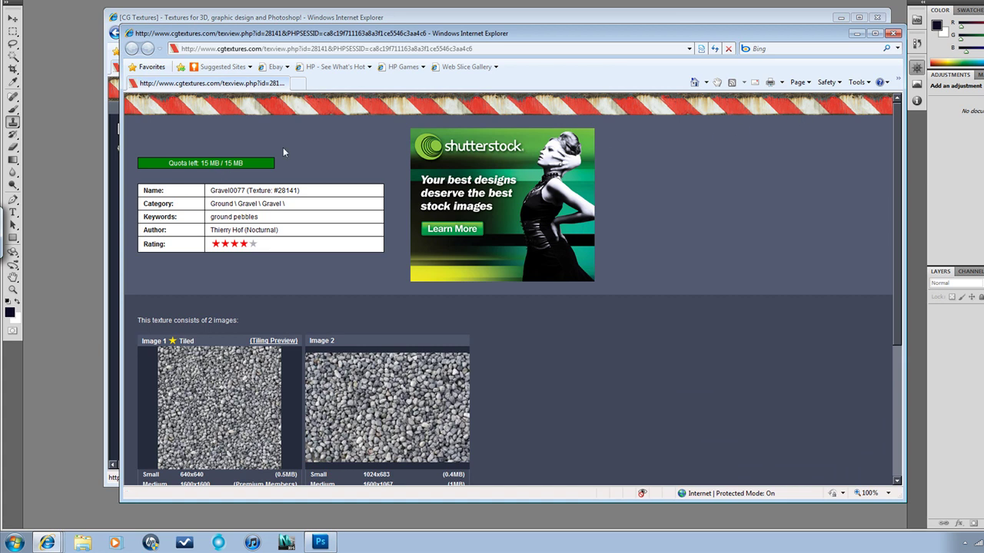
{"action": "left_click_drag", "start_coordinate": [898, 136], "coordinate": [902, 209]}
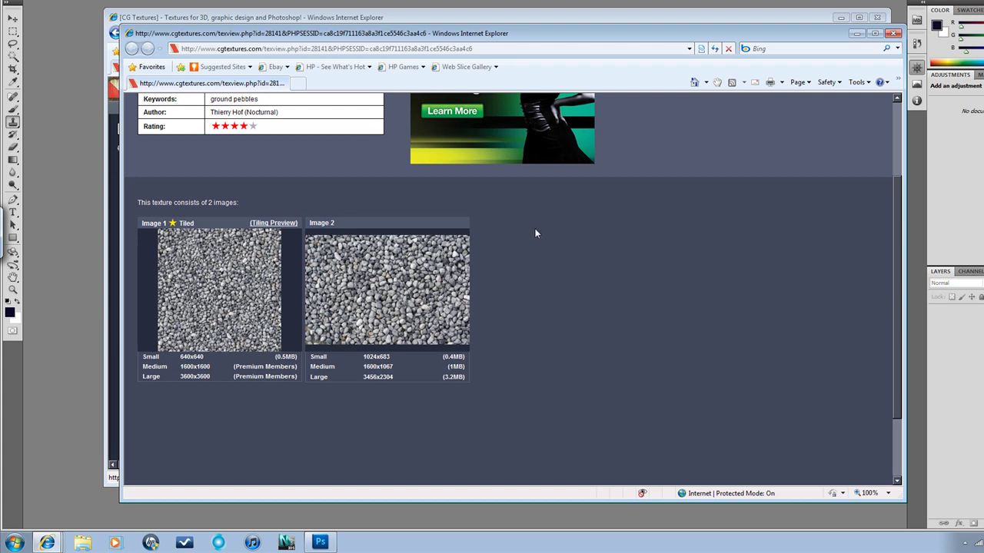
{"action": "mouse_move", "coordinate": [399, 289]}
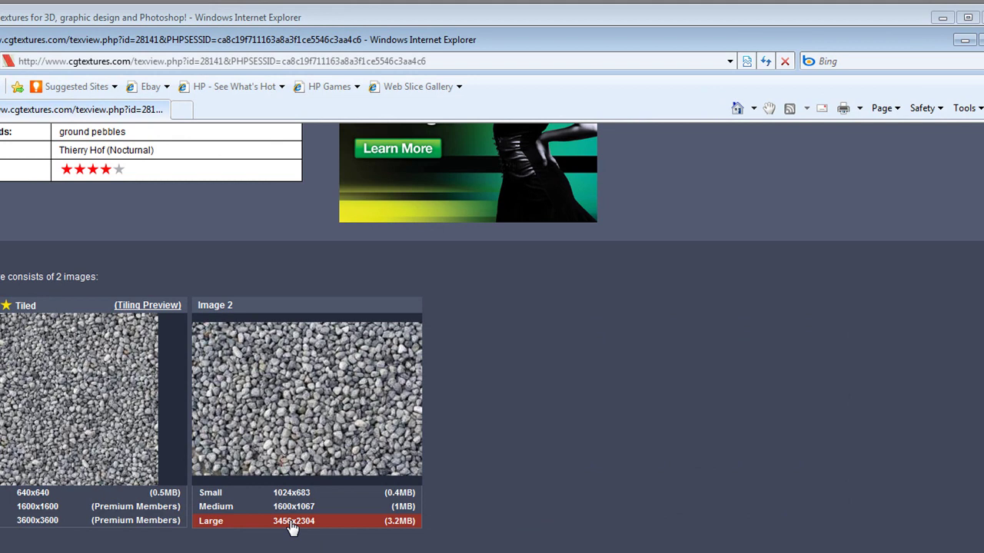
{"action": "mouse_move", "coordinate": [314, 429]}
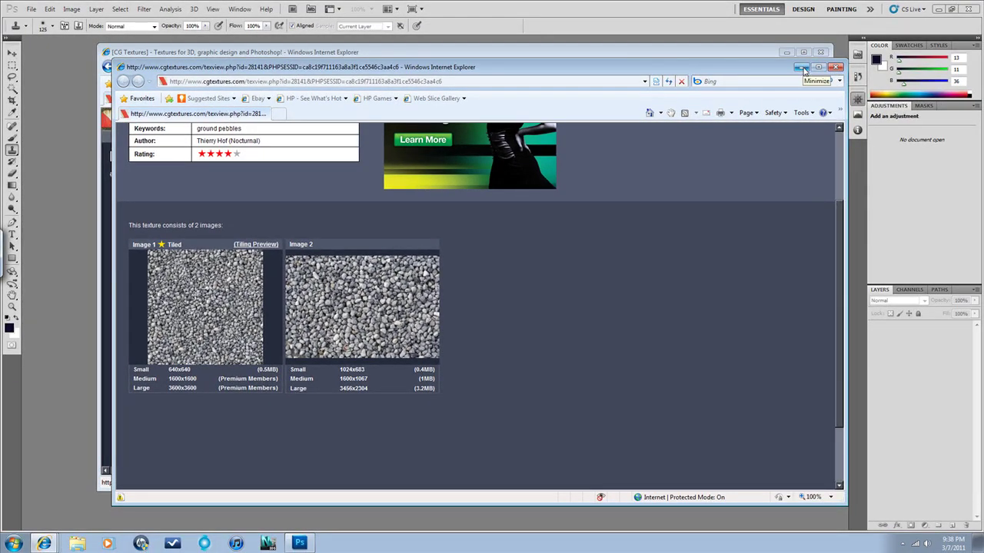
{"action": "left_click", "coordinate": [802, 68]}
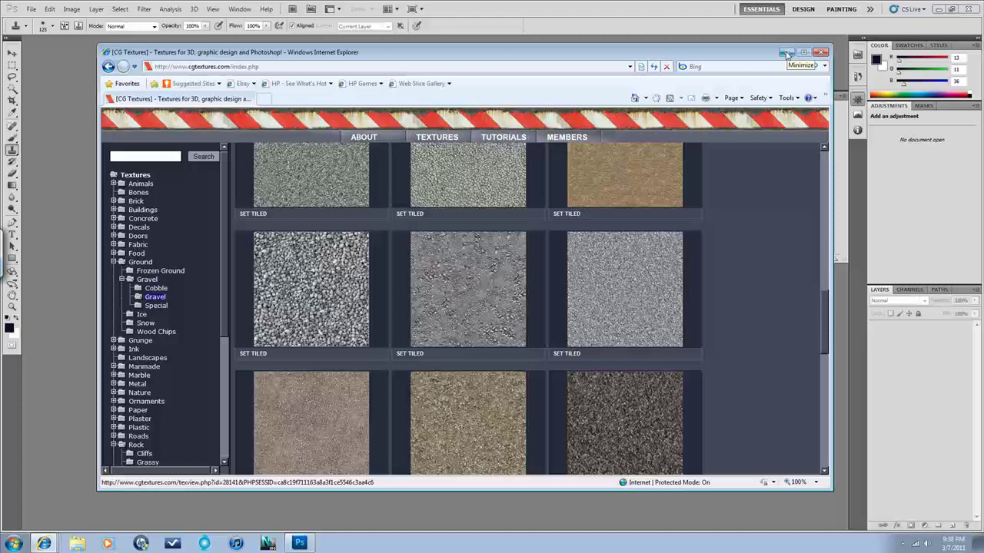
Back in Photoshop, open Gravel0077_S.jpg and zoom the view out to 50%.
{"action": "left_click", "coordinate": [786, 54]}
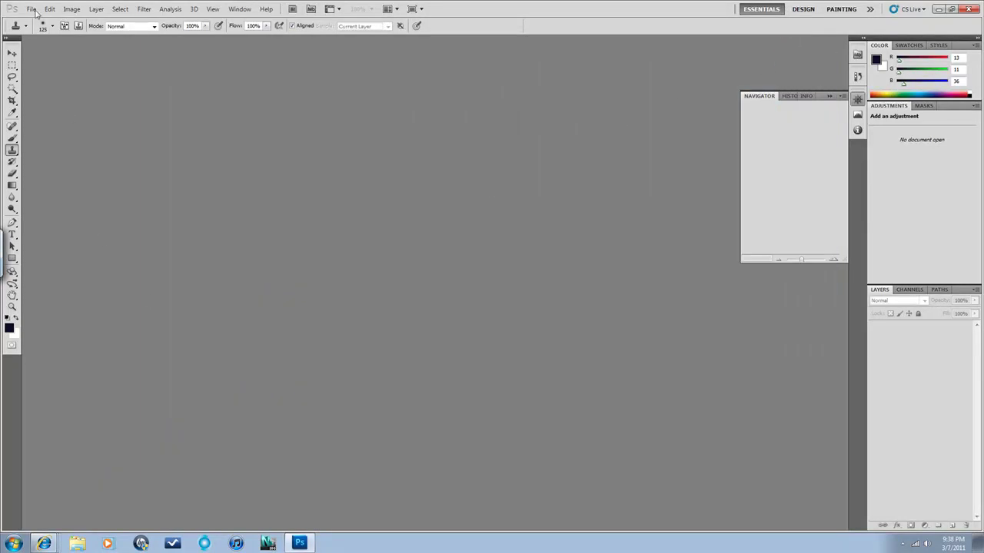
{"action": "left_click", "coordinate": [31, 9]}
{"action": "left_click", "coordinate": [67, 30]}
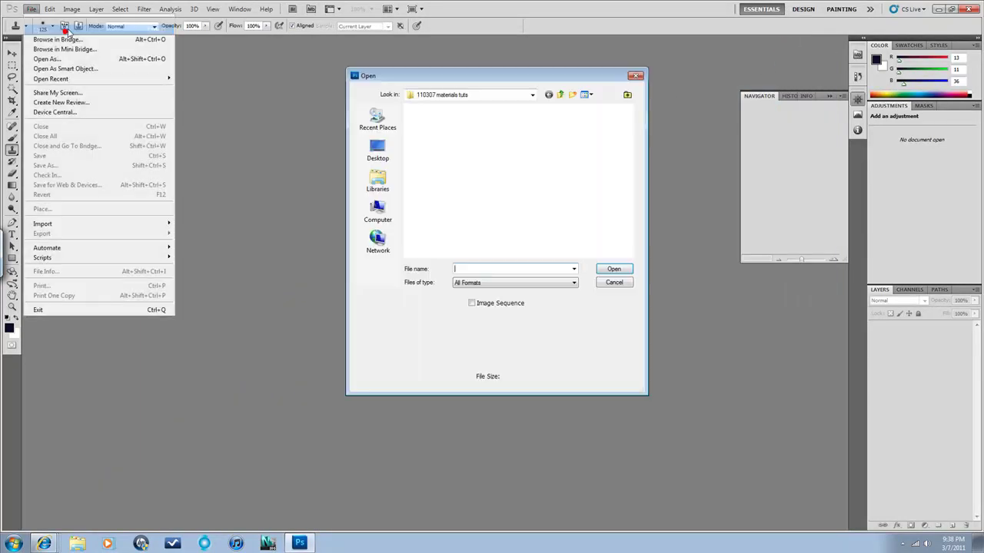
{"action": "double_click", "coordinate": [487, 138]}
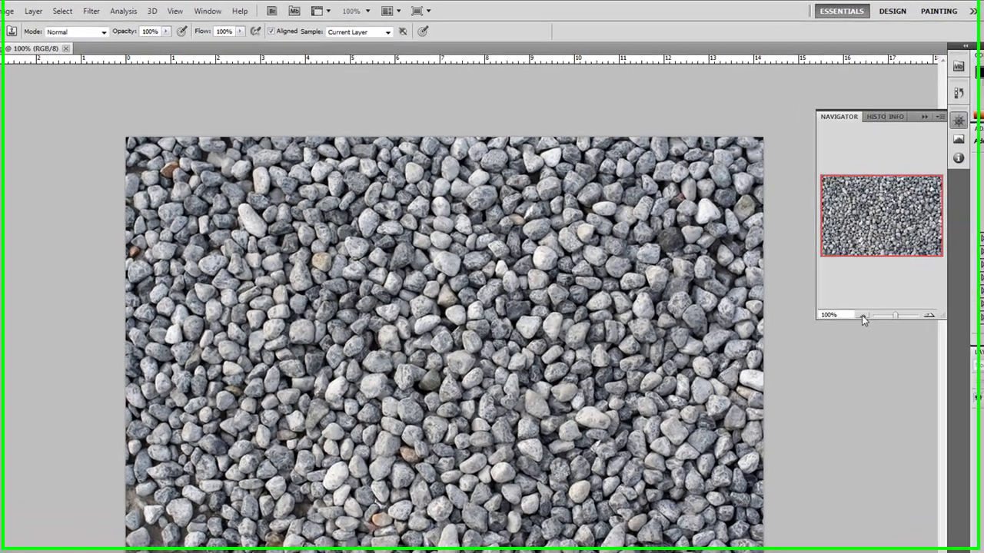
{"action": "left_click", "coordinate": [862, 316]}
{"action": "left_click", "coordinate": [862, 315]}
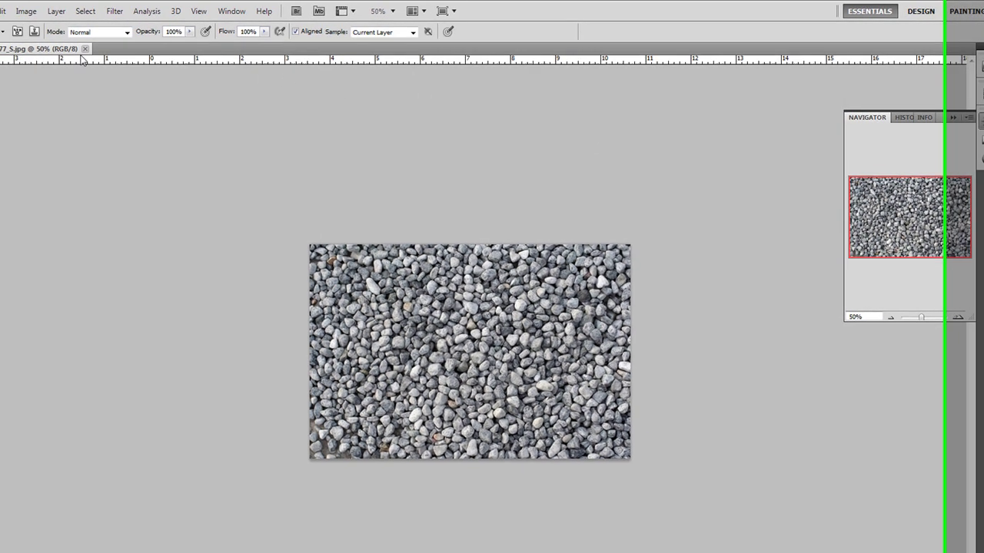
Enlarge the canvas by a relative 1024 × 683 pixels, anchored bottom-left.
{"action": "left_click", "coordinate": [90, 12]}
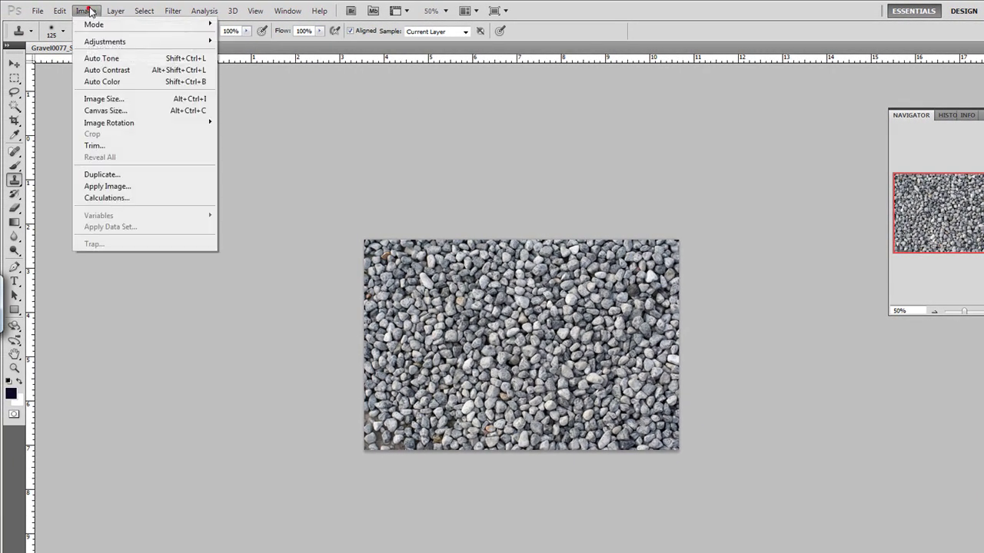
{"action": "mouse_move", "coordinate": [155, 126]}
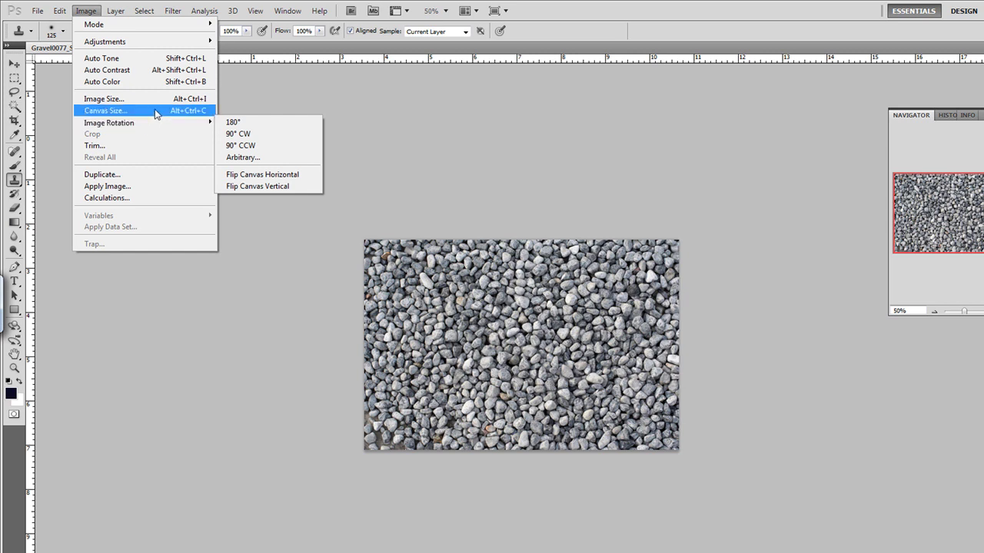
{"action": "left_click", "coordinate": [153, 111]}
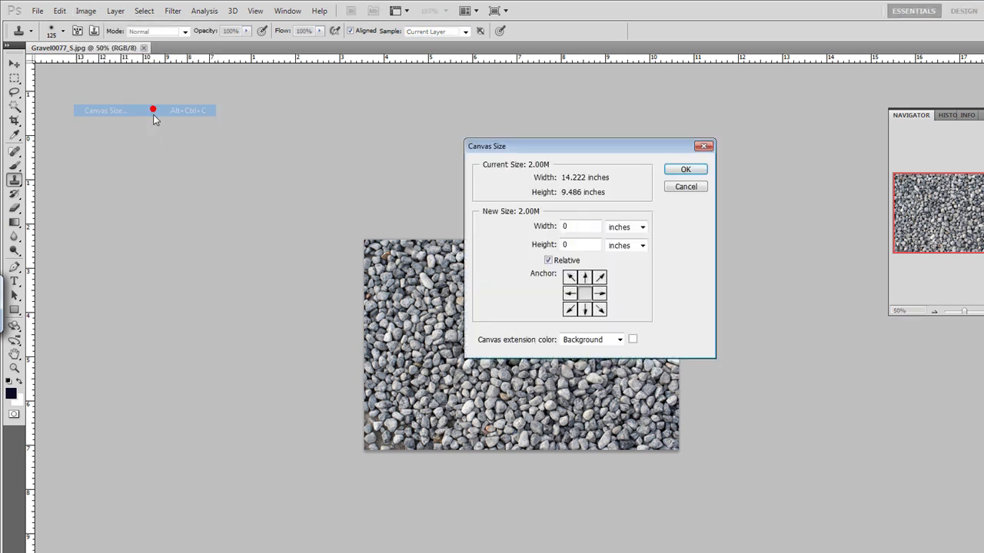
{"action": "left_click", "coordinate": [570, 309]}
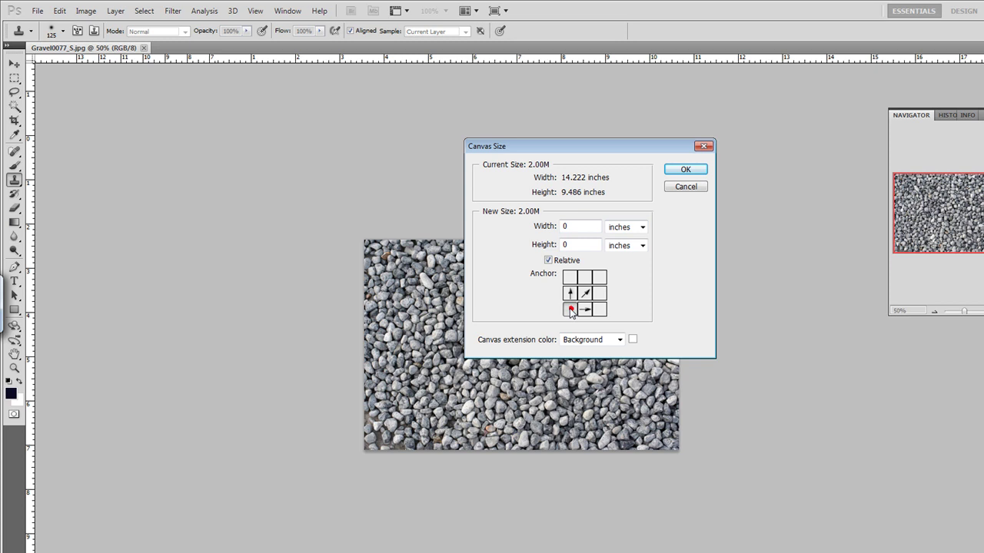
{"action": "left_click", "coordinate": [642, 227]}
{"action": "left_click", "coordinate": [626, 249]}
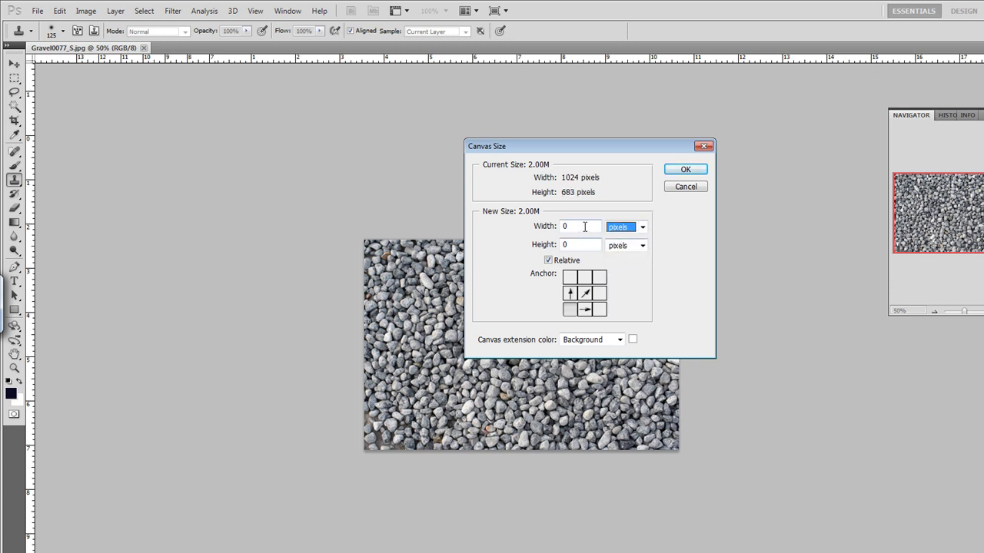
{"action": "left_click", "coordinate": [587, 227]}
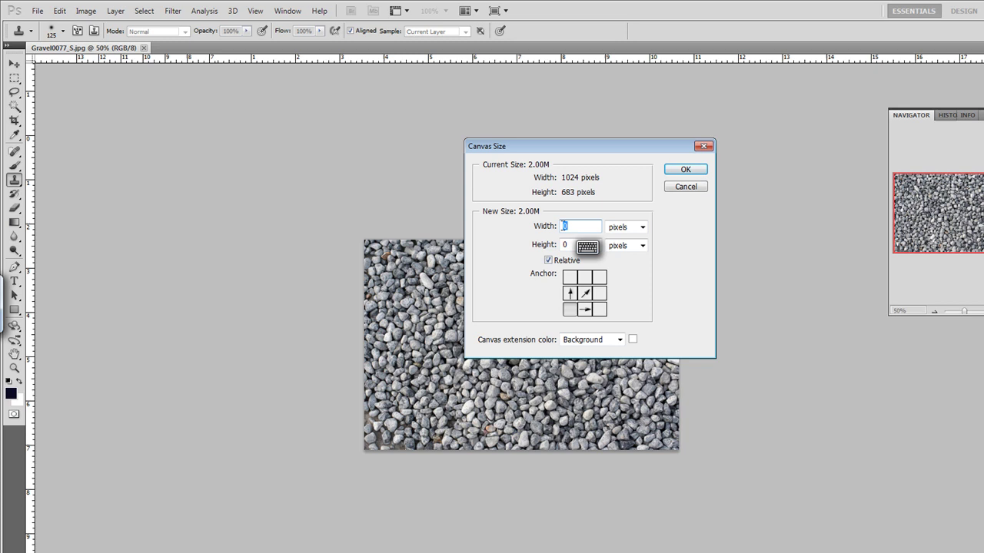
{"action": "type", "text": "1024"}
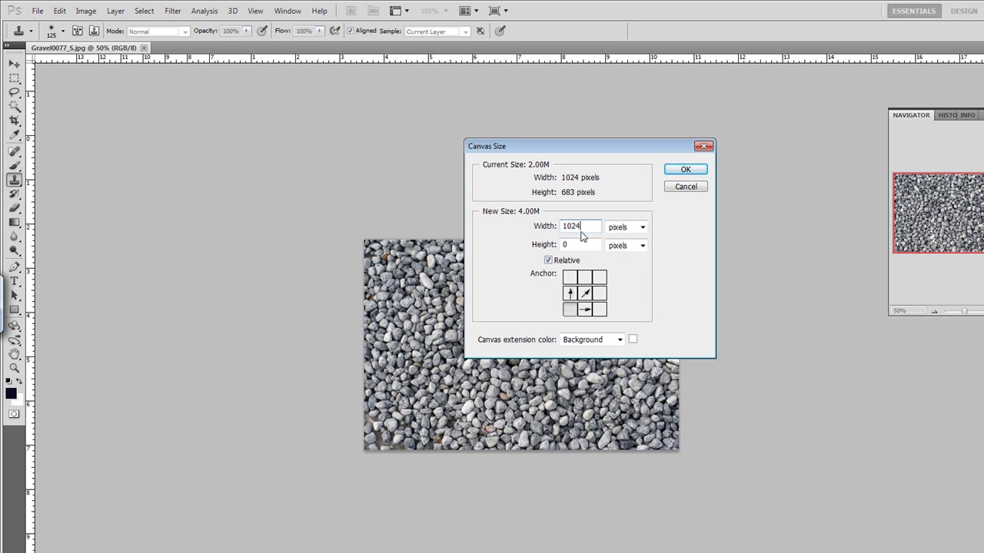
{"action": "left_click", "coordinate": [577, 244]}
{"action": "type", "text": "683"}
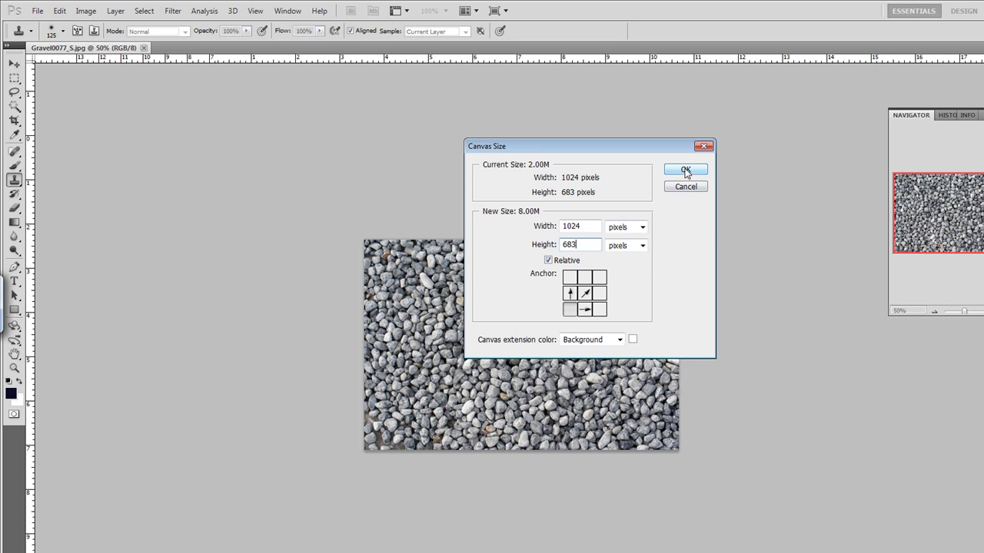
{"action": "left_click", "coordinate": [684, 171]}
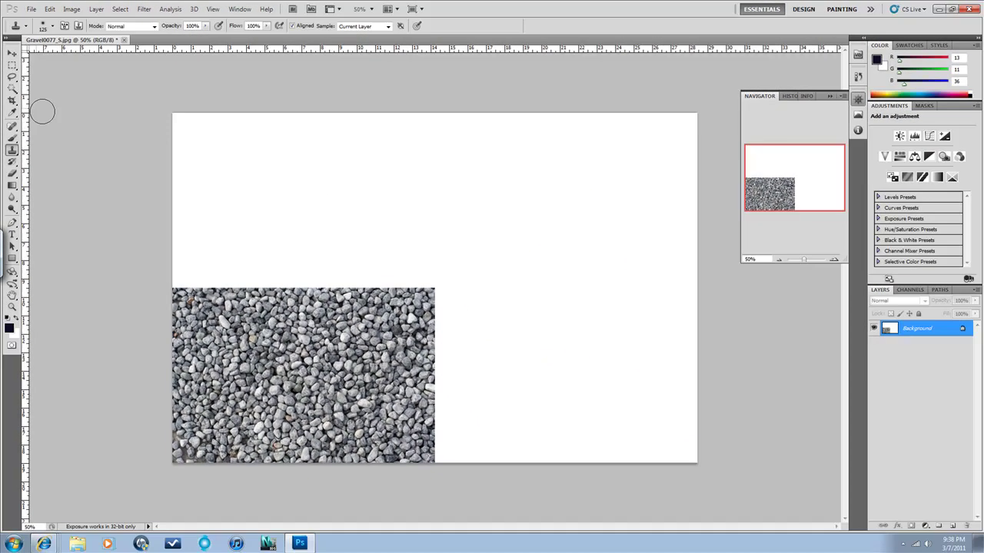
Select the white canvas area with the Magic Wand and invert the selection to the gravel.
{"action": "left_click", "coordinate": [11, 87]}
{"action": "left_click", "coordinate": [283, 183]}
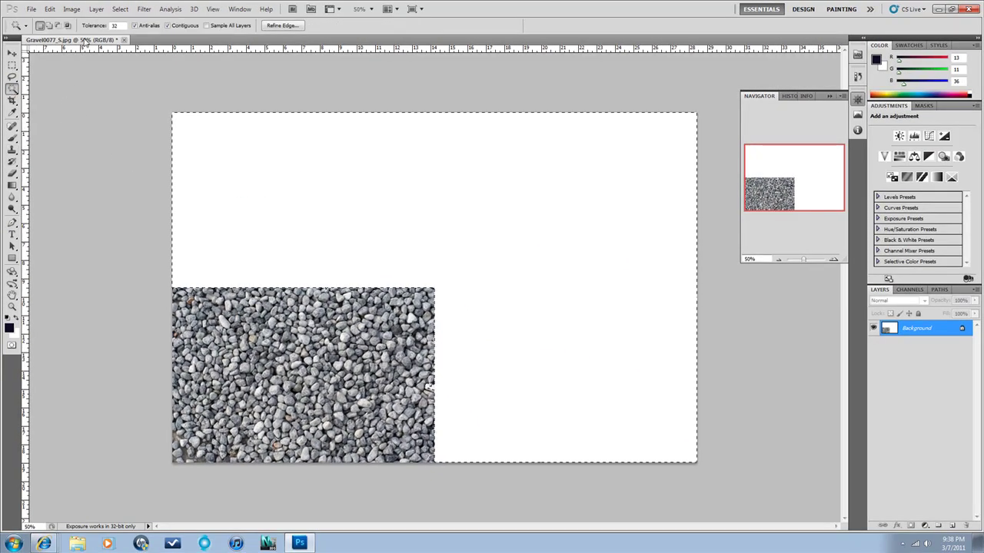
{"action": "left_click", "coordinate": [120, 8]}
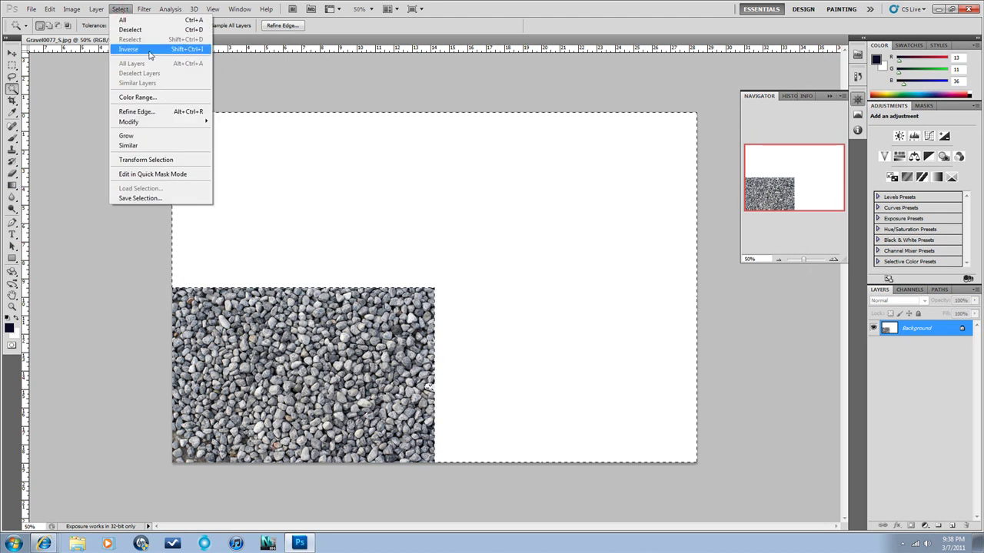
{"action": "left_click", "coordinate": [149, 51]}
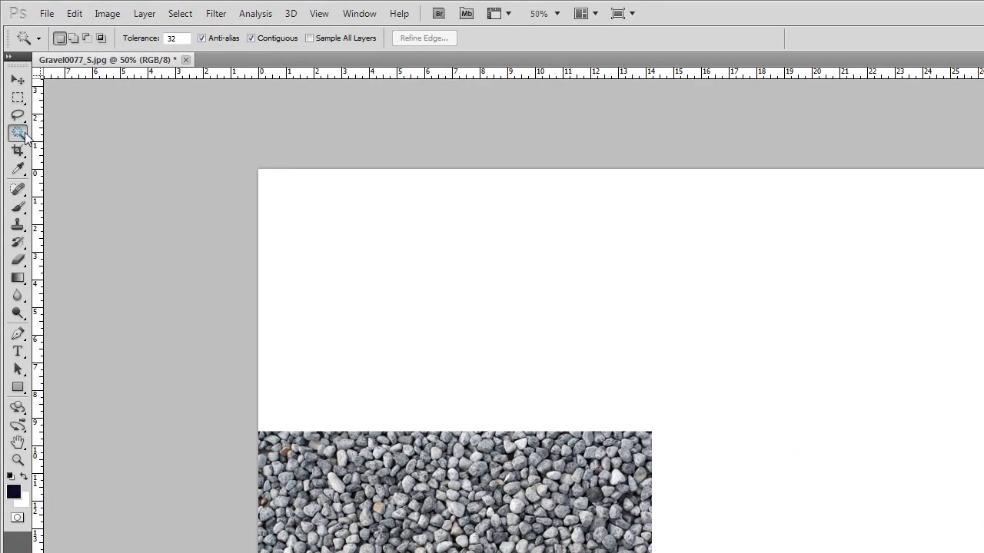
Reselect the white at tolerance 10, invert it, and copy the gravel to a new layer.
{"action": "left_click", "coordinate": [181, 38]}
{"action": "type", "text": "10"}
{"action": "left_click", "coordinate": [498, 307]}
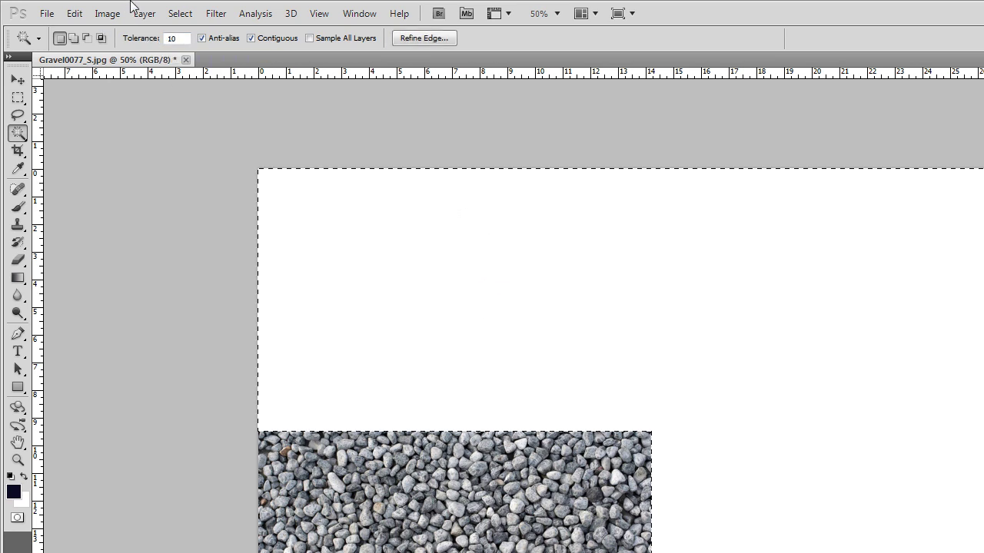
{"action": "left_click", "coordinate": [108, 13]}
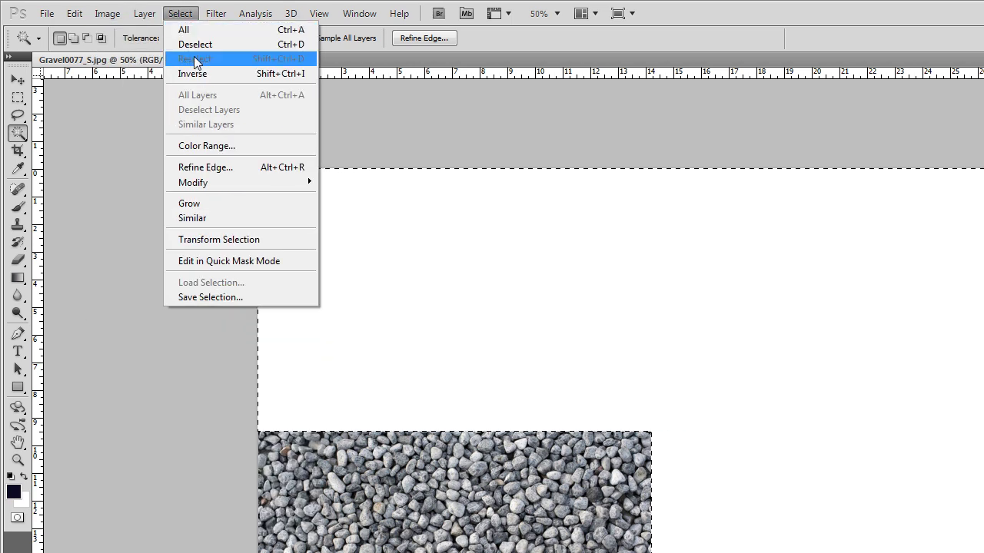
{"action": "left_click", "coordinate": [193, 72]}
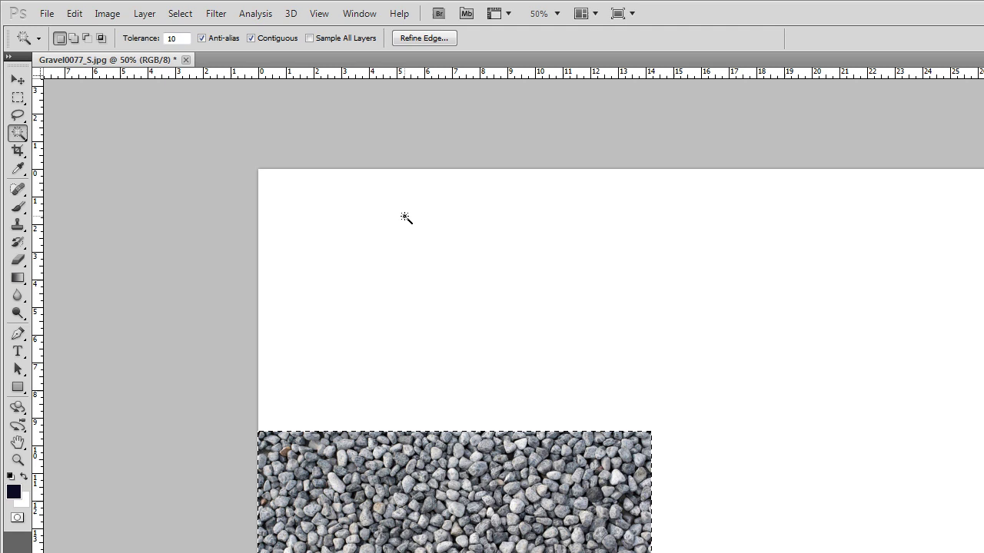
{"action": "key", "text": "ctrl+j"}
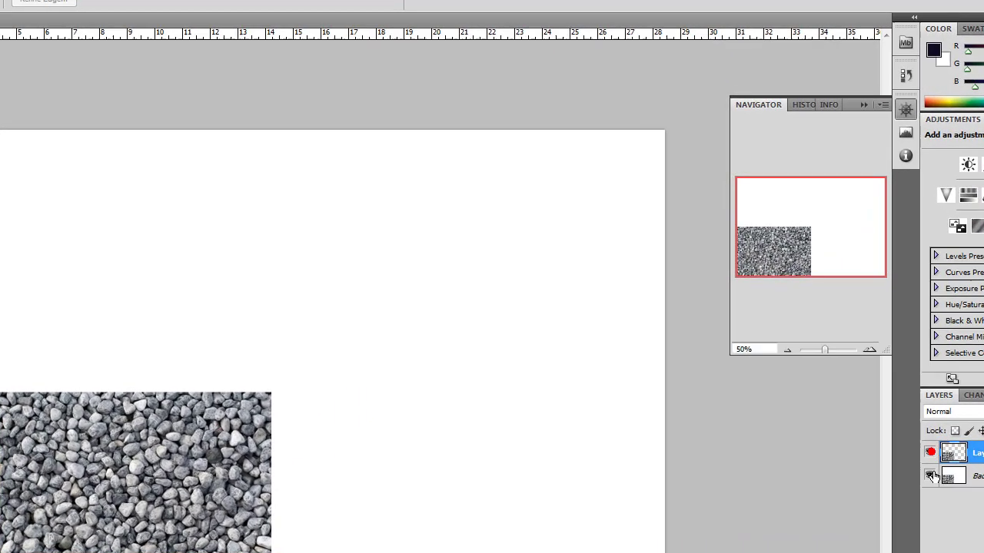
Hide the white Background layer and Alt-drag a copy of the gravel to the right.
{"action": "left_click", "coordinate": [873, 343]}
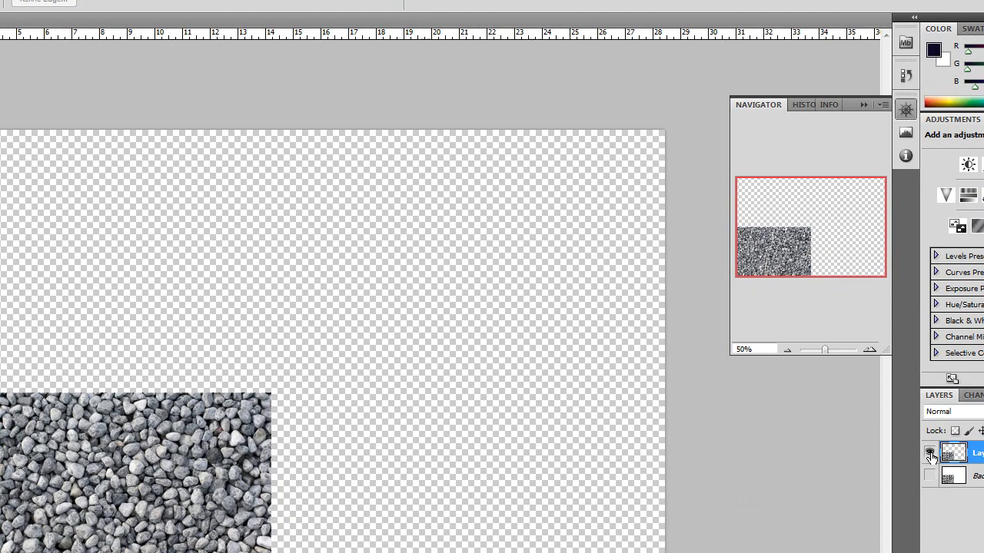
{"action": "left_click", "coordinate": [930, 452]}
{"action": "left_click", "coordinate": [930, 452]}
{"action": "key", "text": "v"}
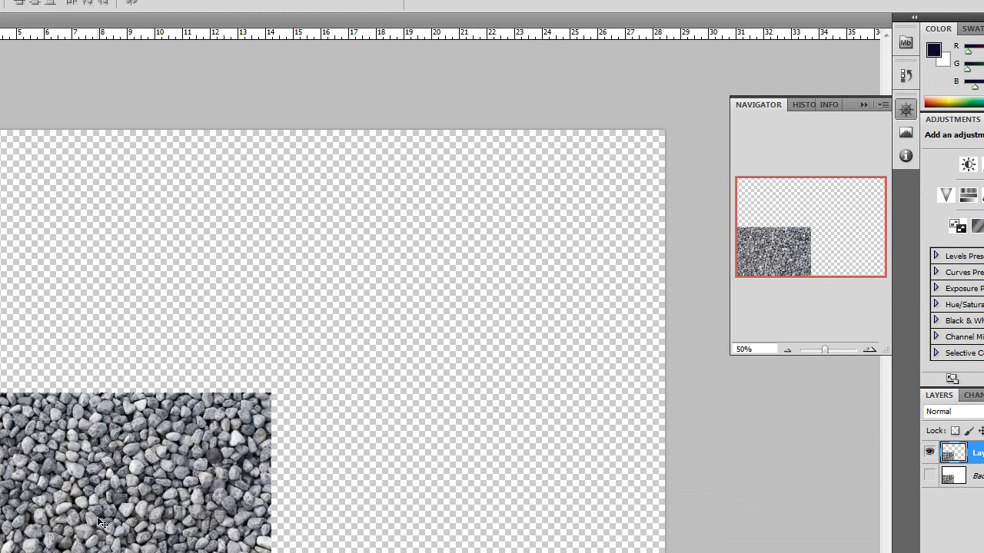
{"action": "left_click_drag", "start_coordinate": [97, 517], "coordinate": [481, 532]}
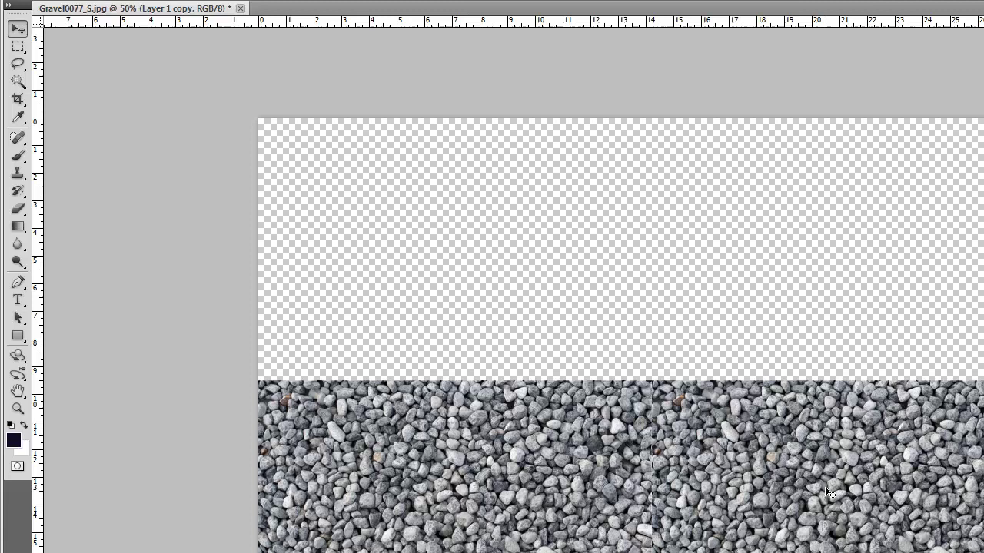
Flip the right-hand gravel copy horizontally with Free Transform and apply it.
{"action": "key", "text": "ctrl+t"}
{"action": "right_click", "coordinate": [745, 486]}
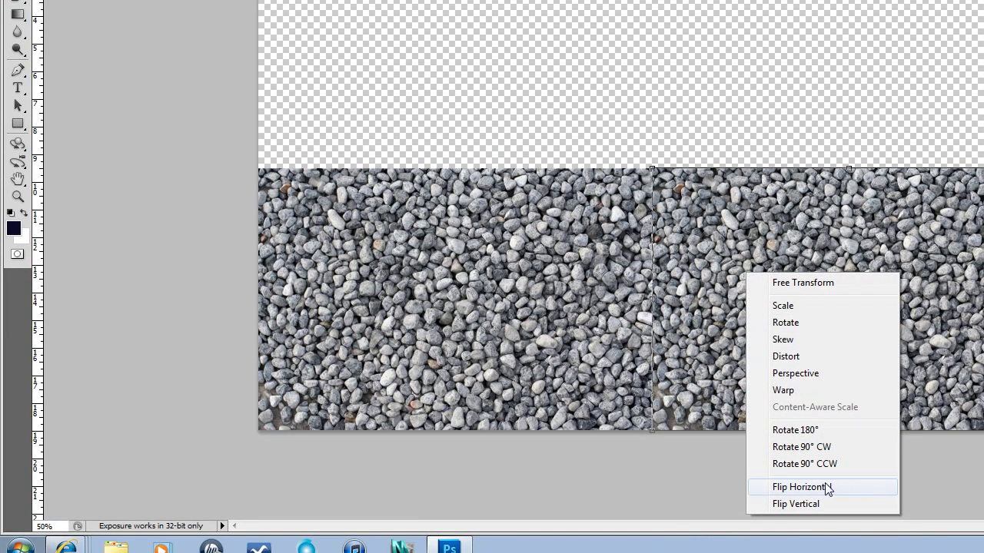
{"action": "left_click", "coordinate": [757, 283]}
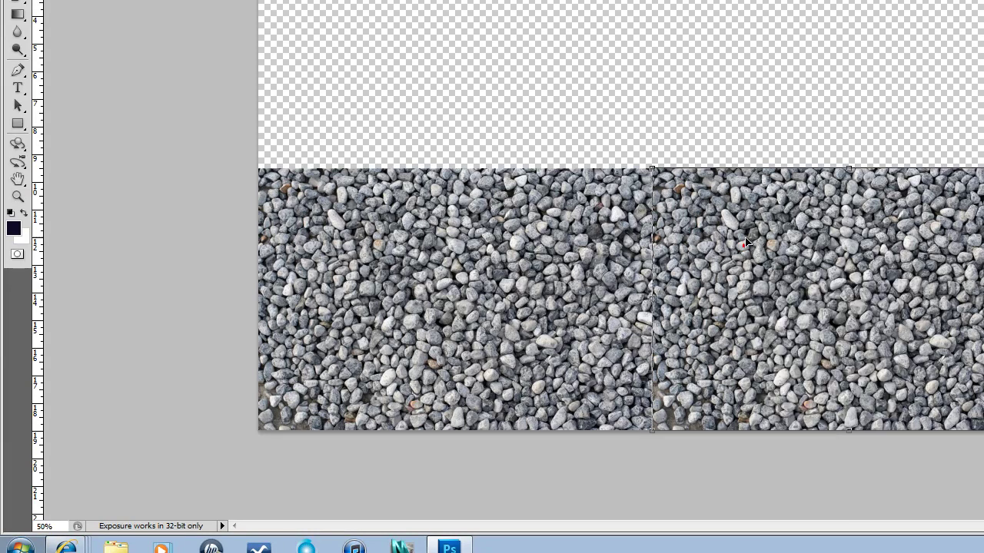
{"action": "right_click", "coordinate": [772, 290]}
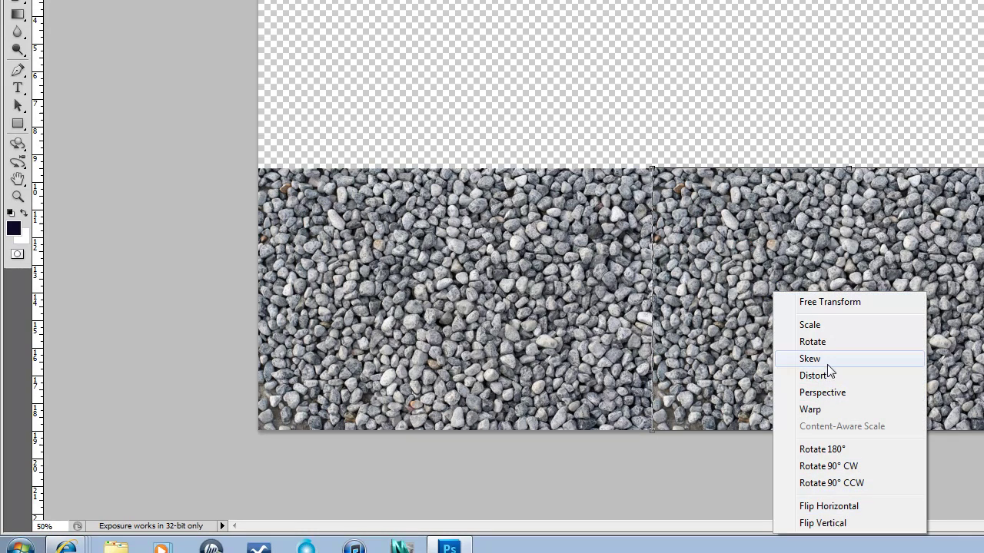
{"action": "left_click", "coordinate": [842, 512]}
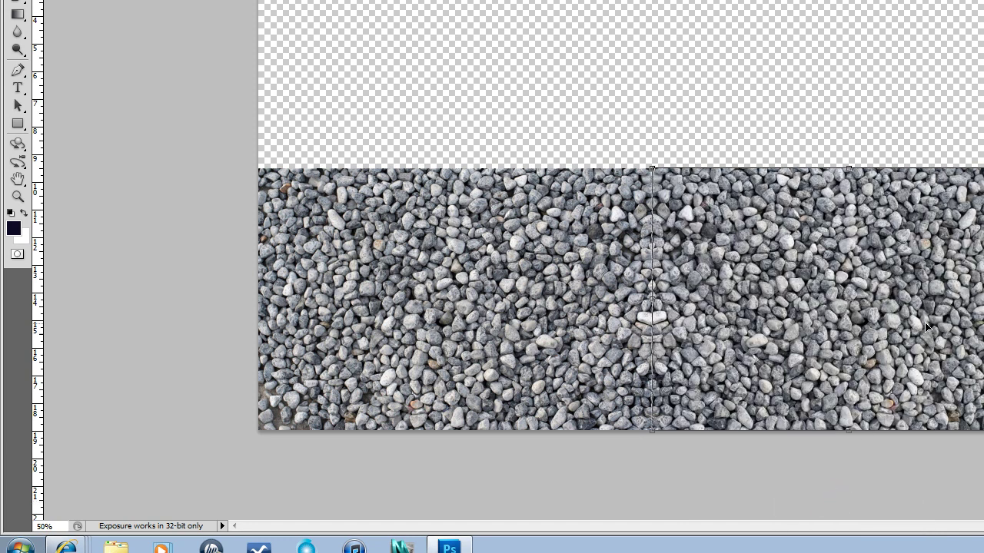
{"action": "key", "text": "Return"}
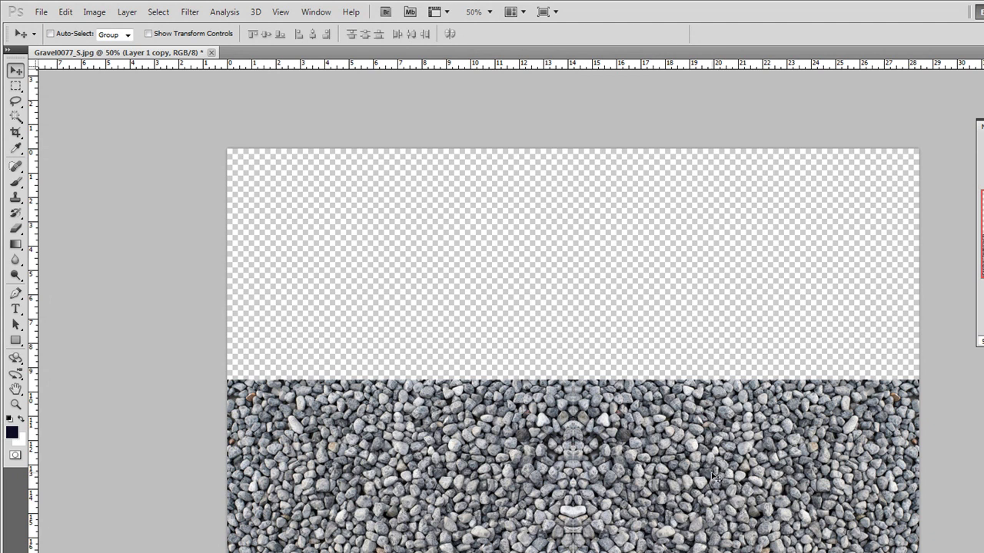
Drag the mirrored gravel copy left until it meets the original strip.
{"action": "left_click_drag", "start_coordinate": [715, 478], "coordinate": [600, 469]}
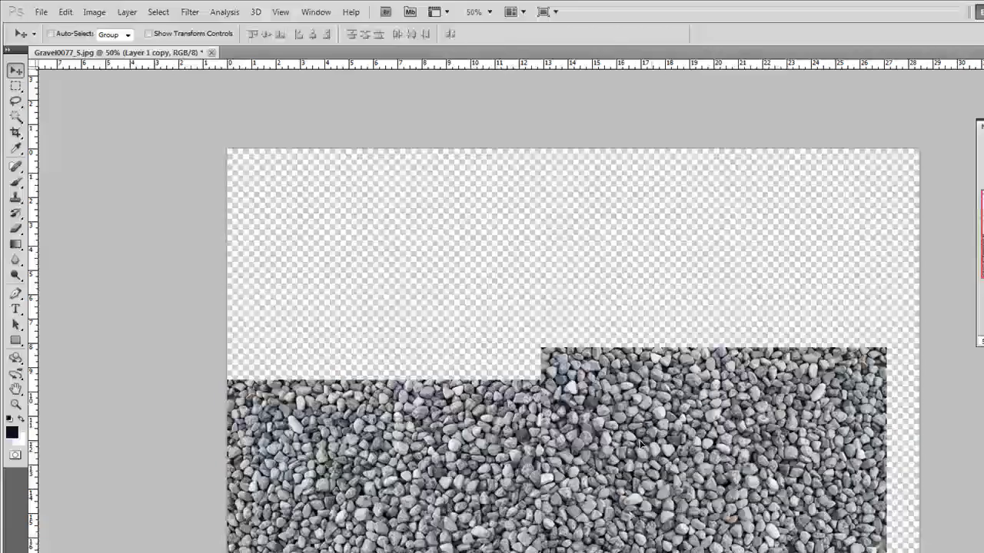
{"action": "left_click_drag", "start_coordinate": [640, 444], "coordinate": [588, 490]}
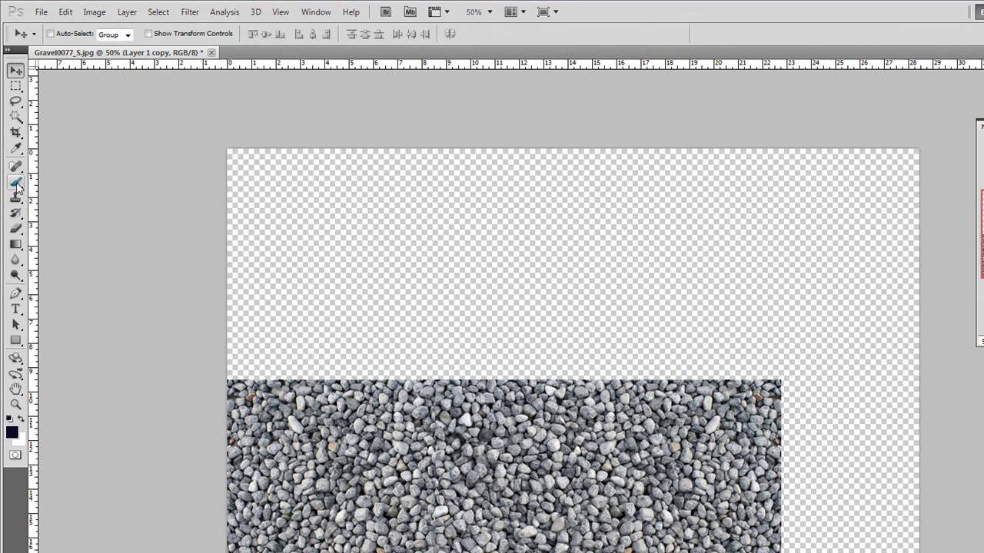
Pick the Eraser and toggle the mirrored copy's visibility to check the seam.
{"action": "left_click", "coordinate": [16, 229]}
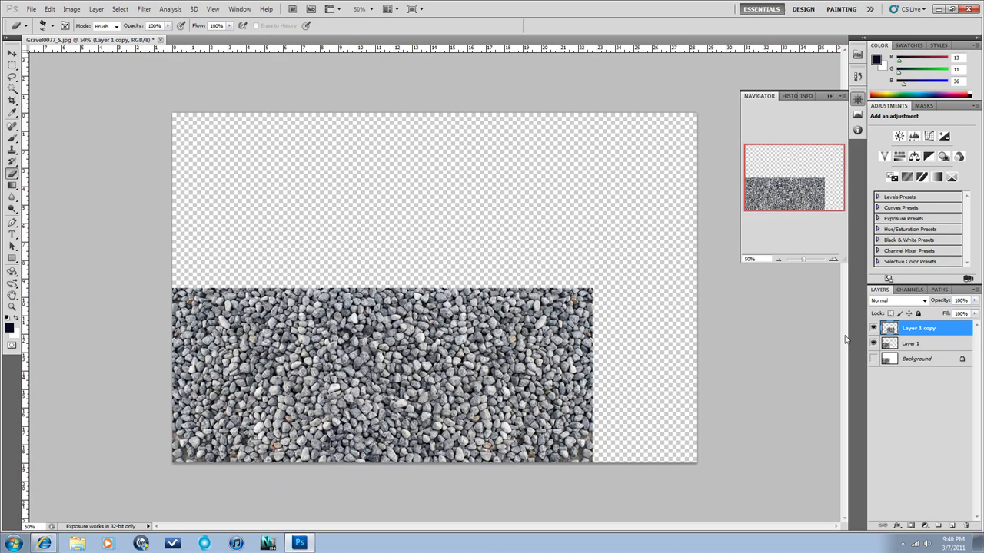
{"action": "left_click", "coordinate": [873, 328]}
{"action": "left_click", "coordinate": [873, 329]}
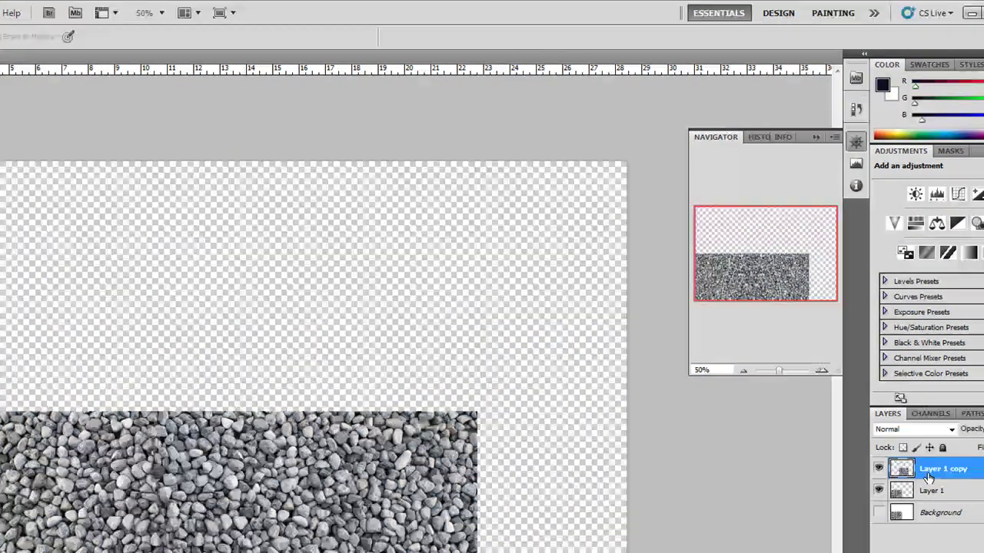
Merge the two halves, align the strip to the left edge, and Alt-drag a copy upward.
{"action": "key", "text": "ctrl+e"}
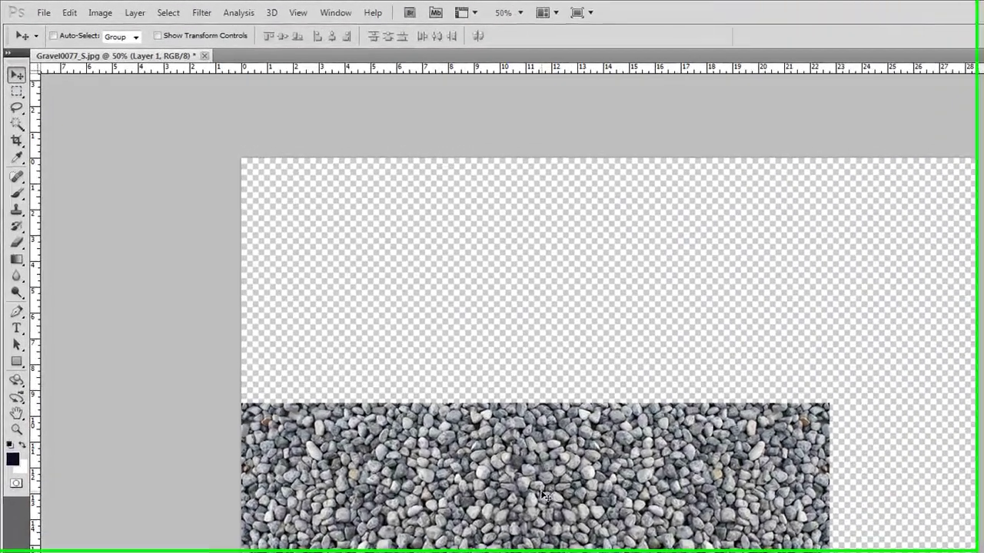
{"action": "left_click_drag", "start_coordinate": [385, 348], "coordinate": [399, 293]}
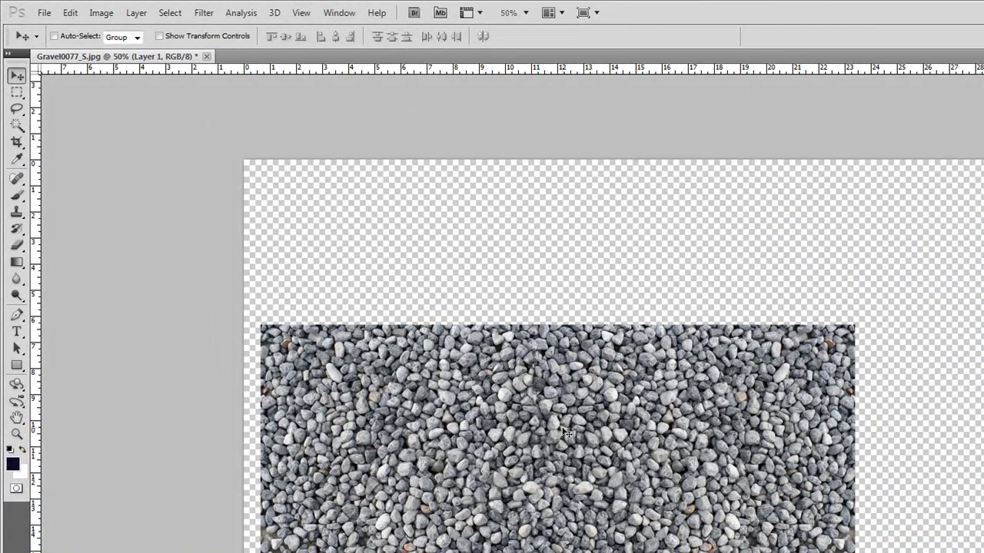
{"action": "left_click_drag", "start_coordinate": [564, 431], "coordinate": [555, 475]}
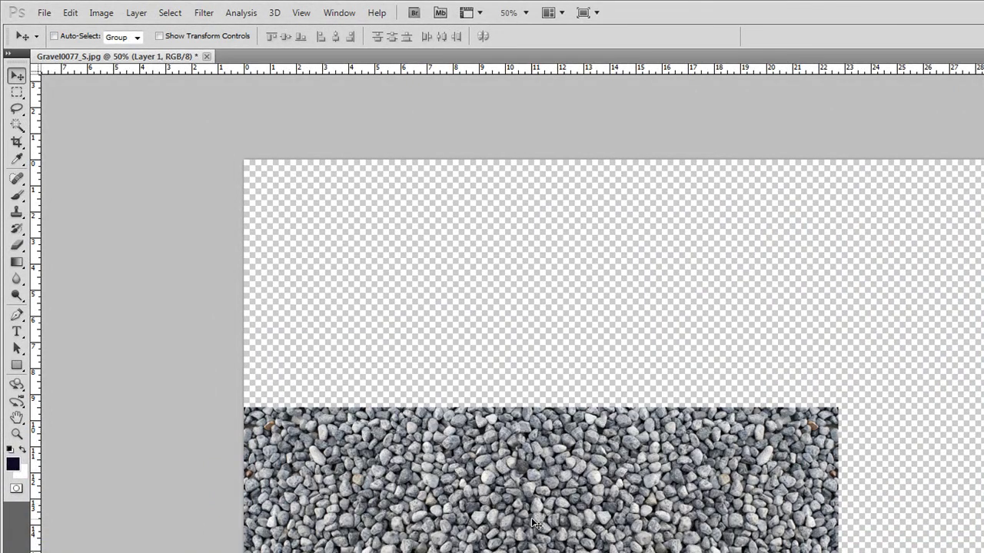
{"action": "left_click_drag", "start_coordinate": [532, 530], "coordinate": [539, 322]}
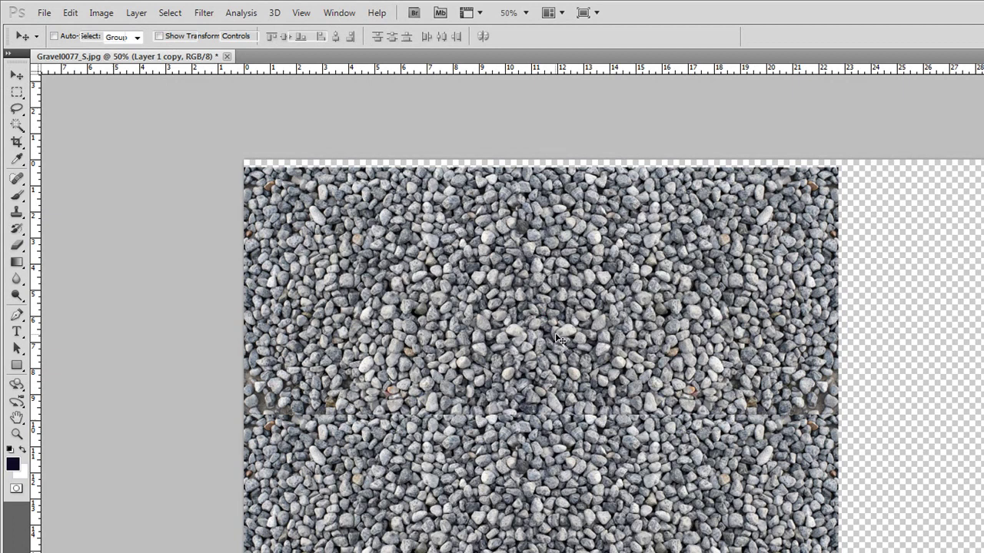
Flip the upper gravel copy vertically and nudge it down to meet the lower strip.
{"action": "key", "text": "ctrl+t"}
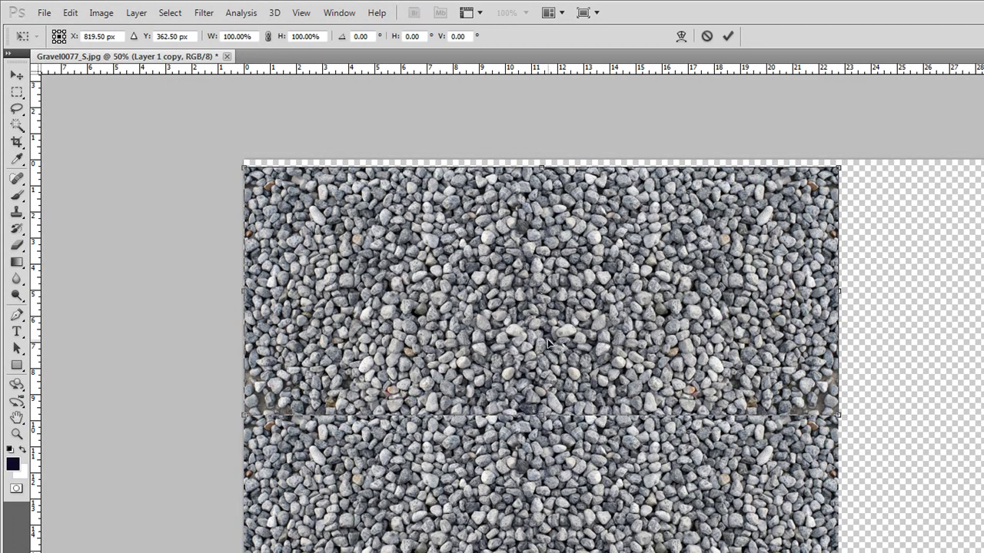
{"action": "right_click", "coordinate": [515, 316]}
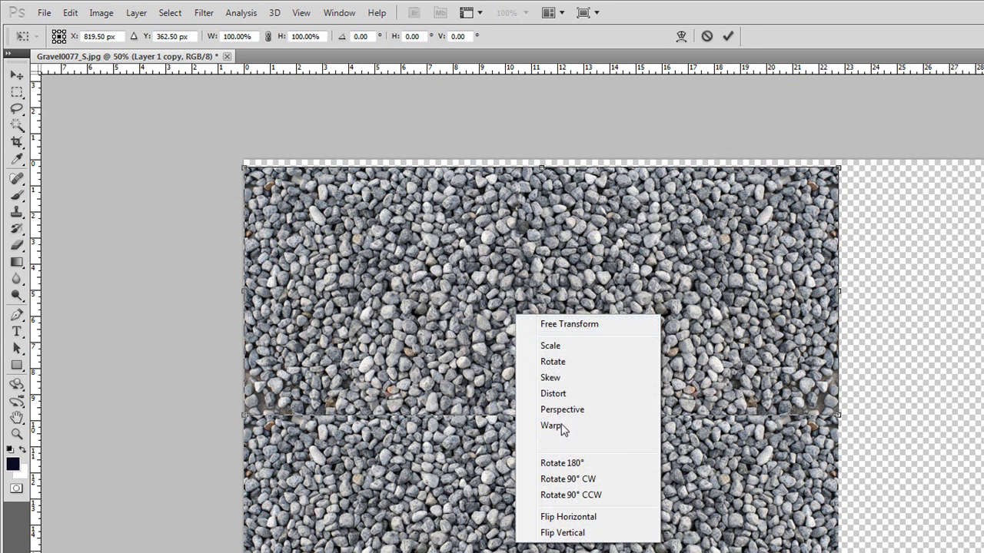
{"action": "left_click", "coordinate": [565, 538]}
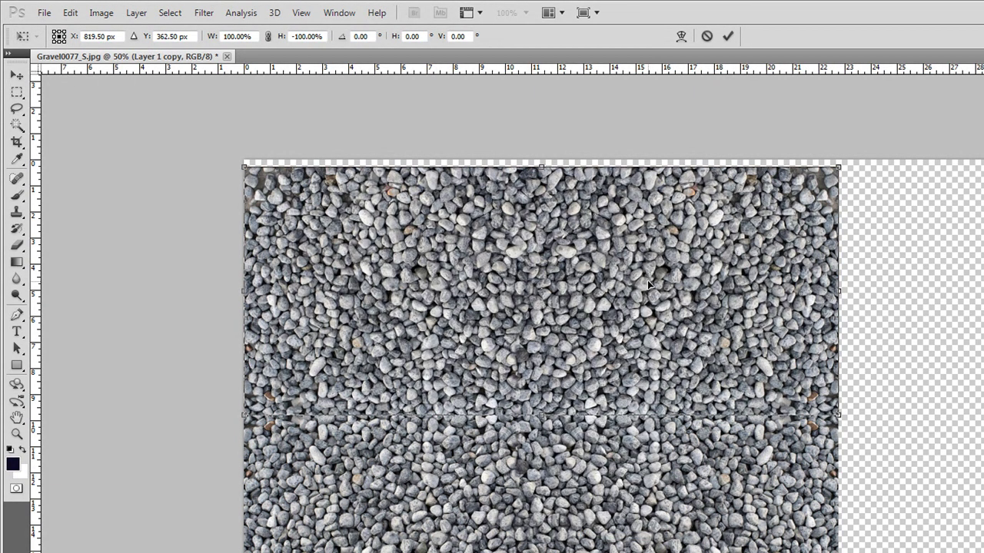
{"action": "key", "text": "Return"}
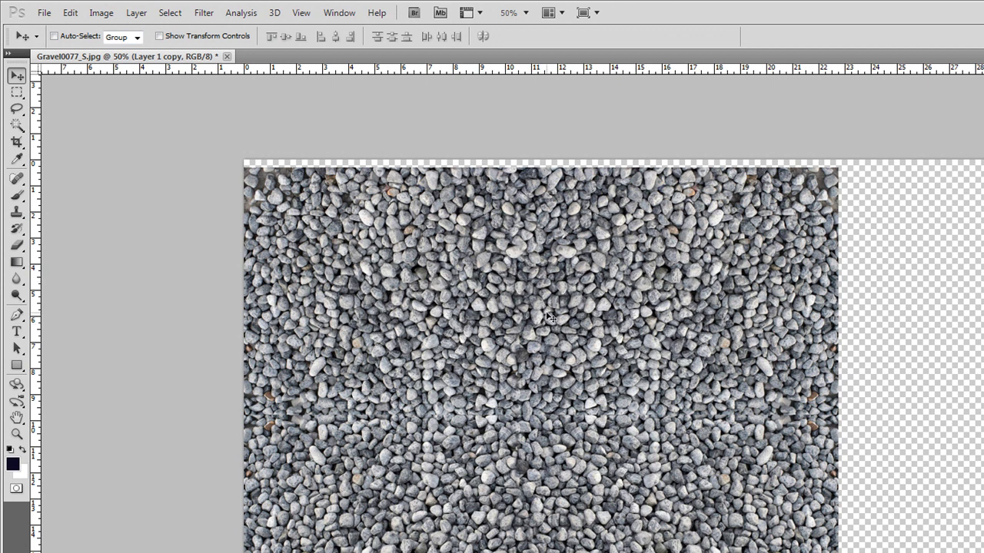
{"action": "left_click_drag", "start_coordinate": [542, 312], "coordinate": [540, 336]}
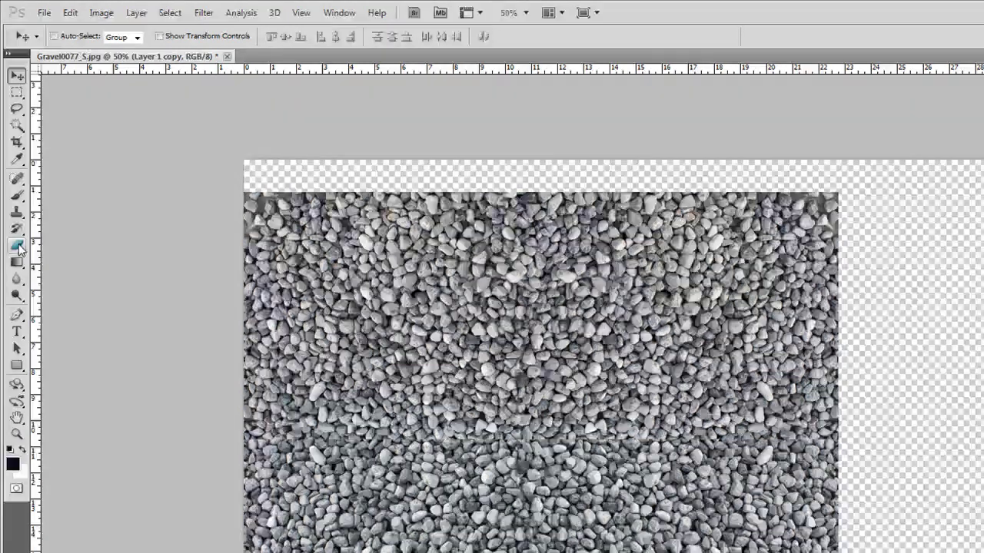
{"action": "mouse_move", "coordinate": [515, 323]}
{"action": "left_mouse_down"}
{"action": "mouse_move", "coordinate": [520, 344]}
{"action": "mouse_move", "coordinate": [522, 310]}
{"action": "left_mouse_up"}
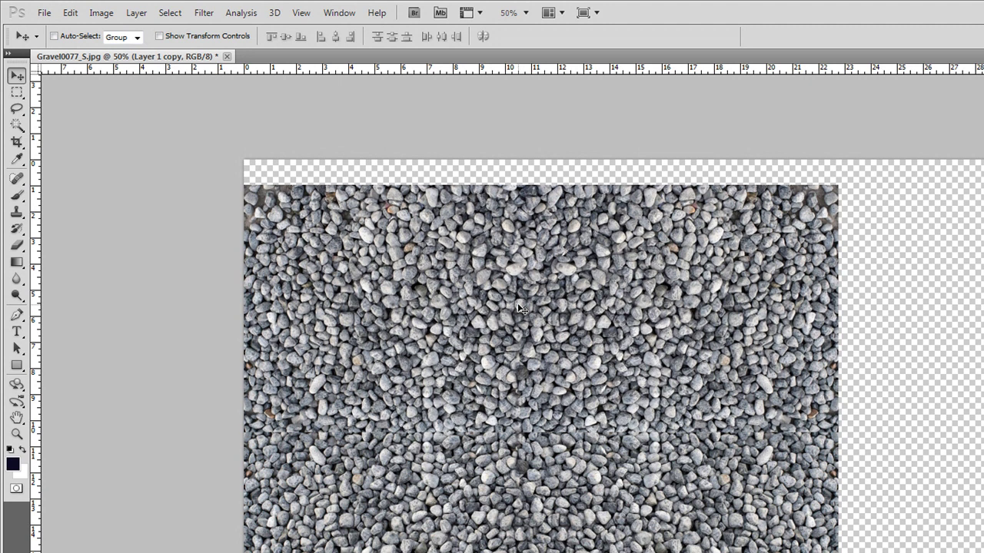
Try a brush dab and an eraser stroke on the gravel, undoing both.
{"action": "left_click", "coordinate": [17, 197]}
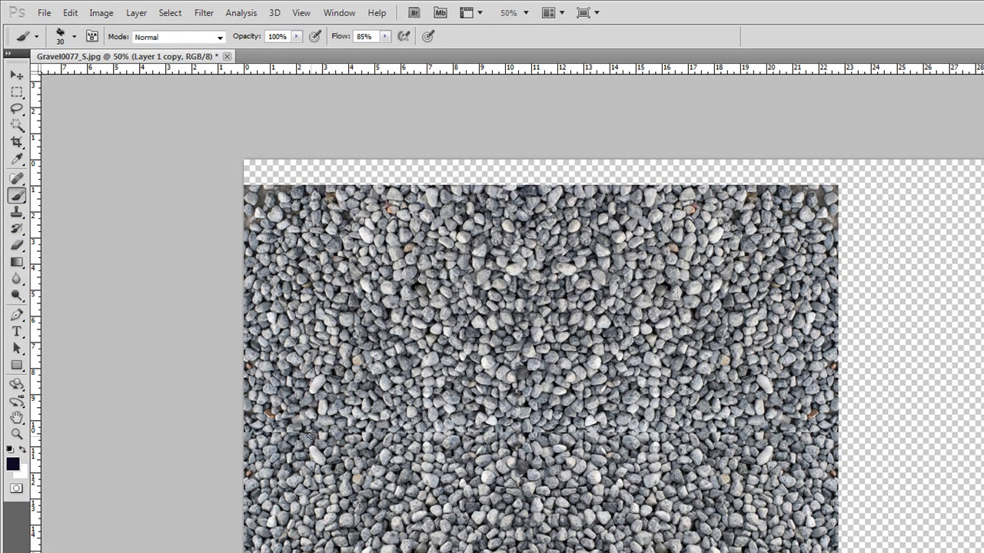
{"action": "mouse_move", "coordinate": [281, 438]}
{"action": "left_mouse_down"}
{"action": "mouse_move", "coordinate": [264, 432]}
{"action": "mouse_move", "coordinate": [284, 438]}
{"action": "left_mouse_up"}
{"action": "key", "text": "ctrl+z"}
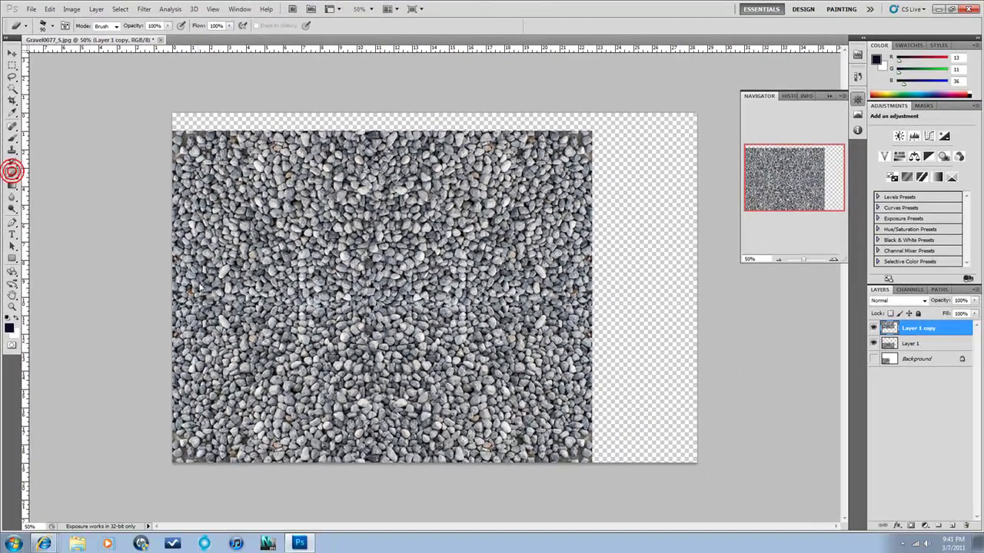
{"action": "left_click", "coordinate": [17, 244]}
{"action": "left_click_drag", "start_coordinate": [222, 305], "coordinate": [250, 299]}
{"action": "key", "text": "ctrl+z"}
Reposition the upper gravel copy, then return to the 90-pixel, 100%-opacity eraser.
{"action": "key", "text": "v"}
{"action": "left_click_drag", "start_coordinate": [286, 253], "coordinate": [288, 286]}
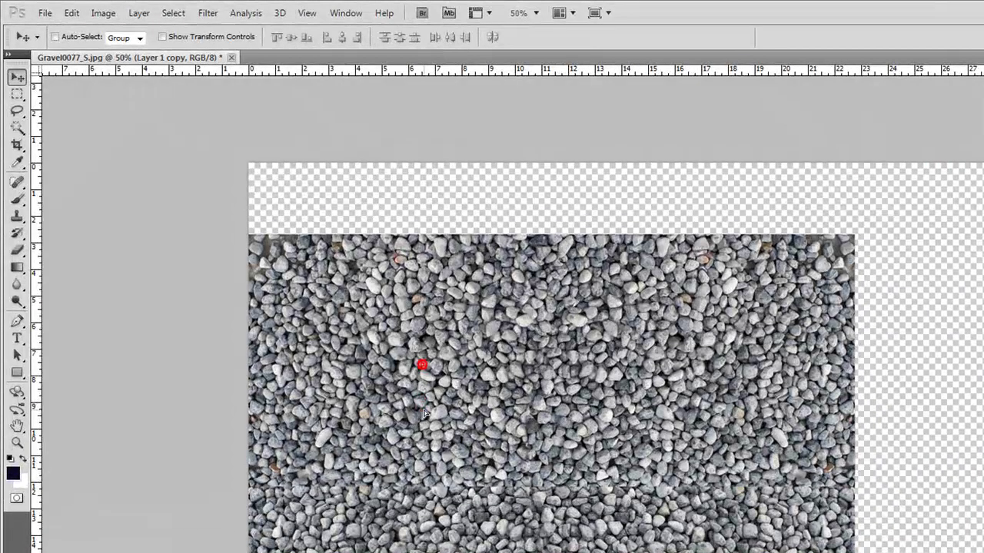
{"action": "left_click_drag", "start_coordinate": [426, 414], "coordinate": [425, 404]}
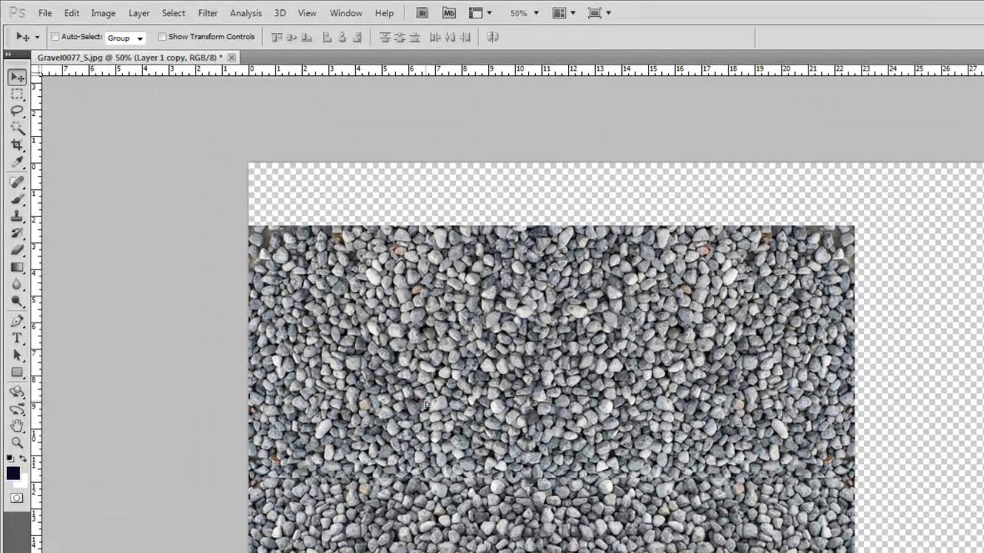
{"action": "left_click", "coordinate": [15, 249]}
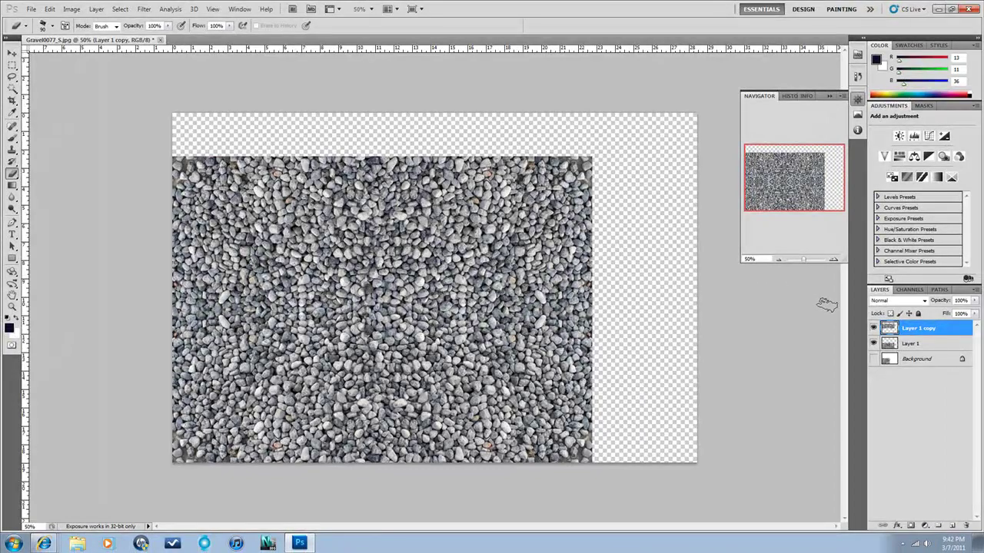
Merge the mirrored copy into Layer 1 and draw a rectangular selection over the gravel.
{"action": "key", "text": "Delete"}
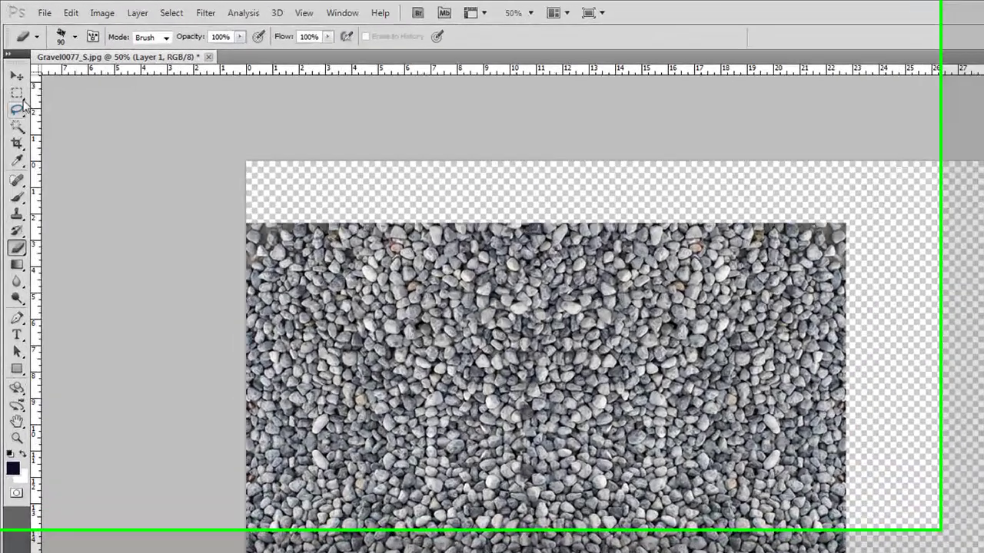
{"action": "left_click", "coordinate": [12, 66]}
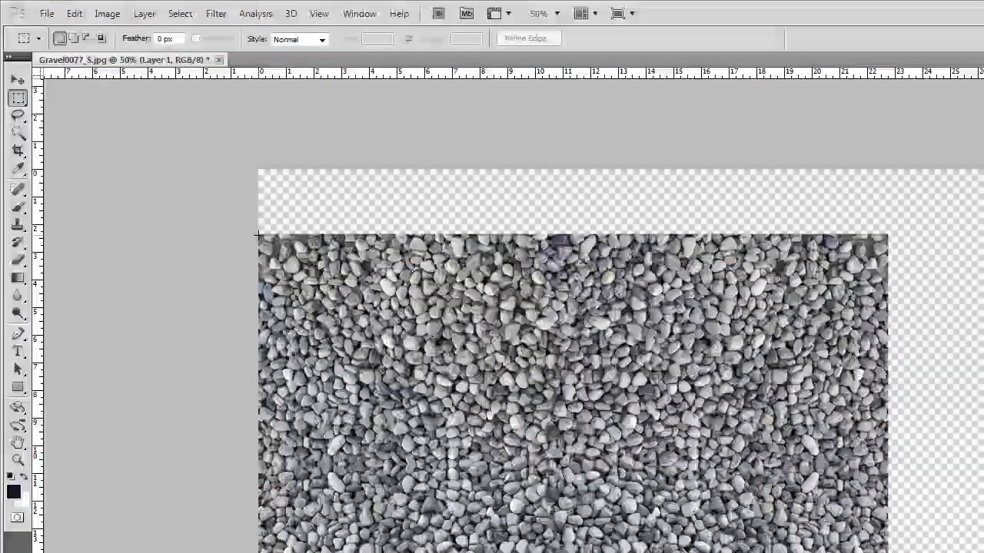
{"action": "left_click_drag", "start_coordinate": [257, 234], "coordinate": [279, 246]}
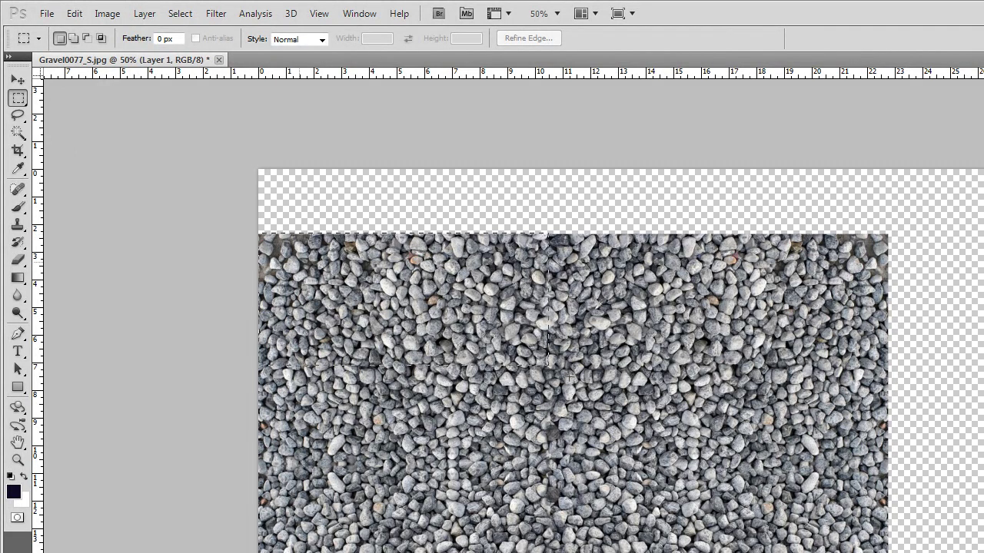
{"action": "left_click_drag", "start_coordinate": [570, 377], "coordinate": [723, 494]}
Magic-wand the transparent strip, invert the selection, and crop the canvas to the gravel.
{"action": "left_click", "coordinate": [18, 132]}
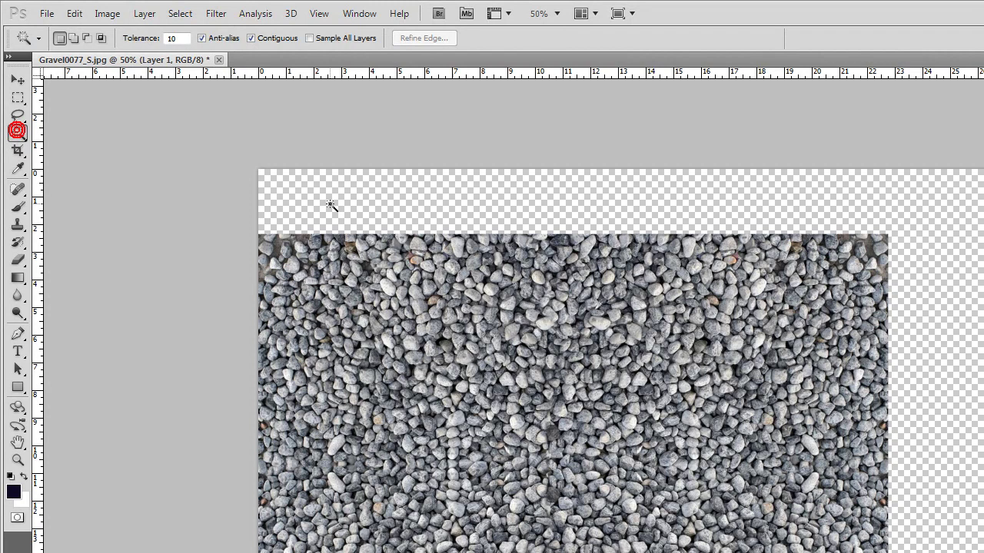
{"action": "left_click", "coordinate": [329, 202]}
{"action": "left_click", "coordinate": [177, 14]}
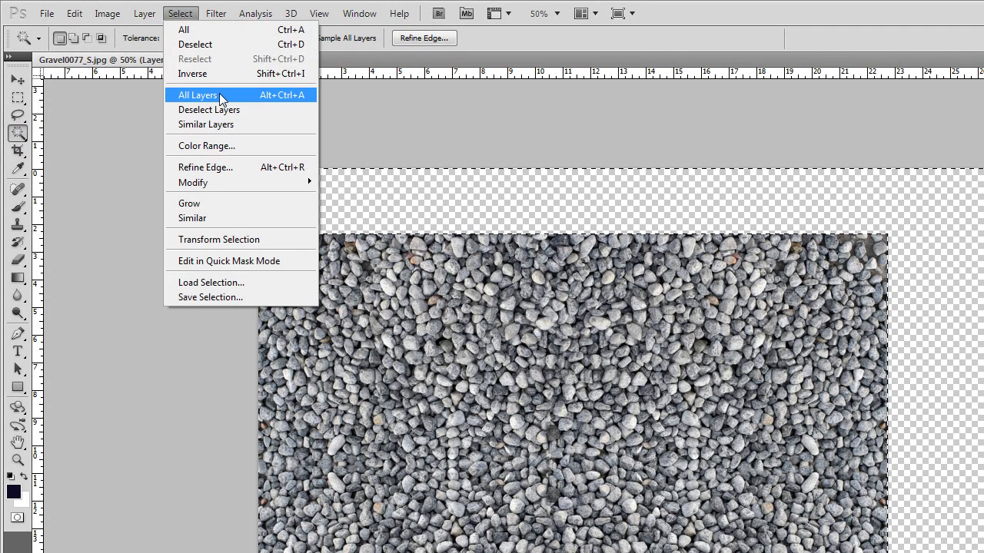
{"action": "left_click", "coordinate": [225, 75]}
{"action": "left_click", "coordinate": [107, 14]}
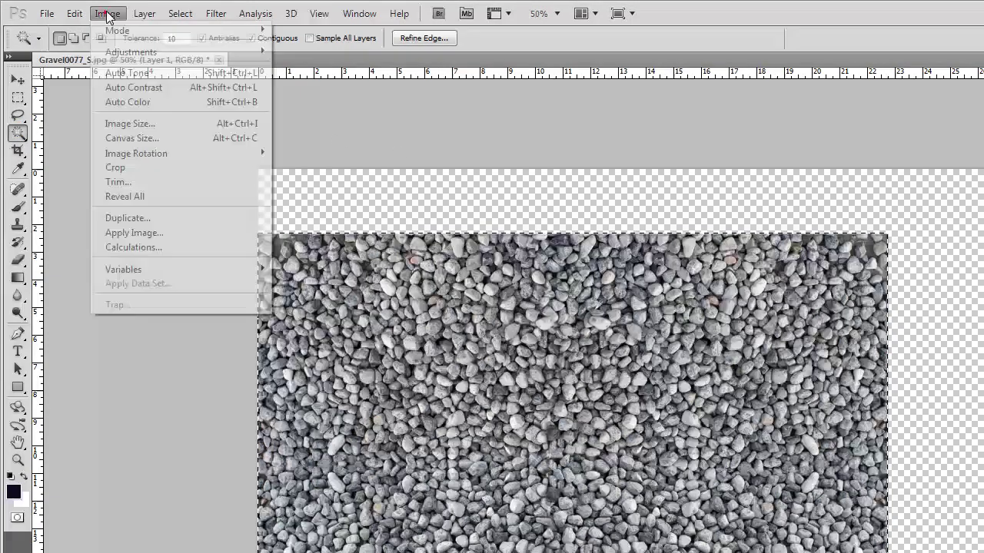
{"action": "left_click", "coordinate": [154, 164]}
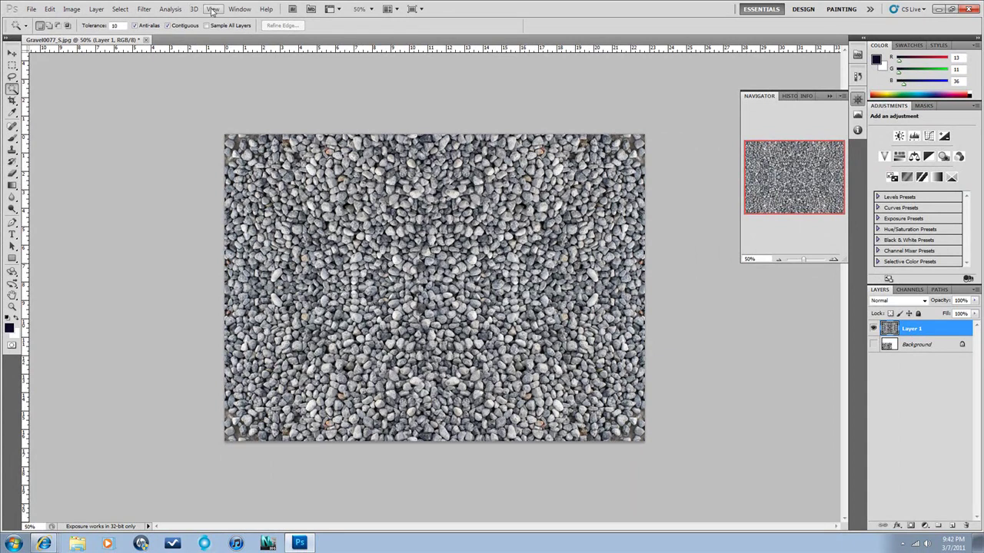
Apply a wrap-around Offset filter of +751 px horizontal and +828 px vertical.
{"action": "left_click", "coordinate": [195, 10]}
{"action": "mouse_move", "coordinate": [212, 10]}
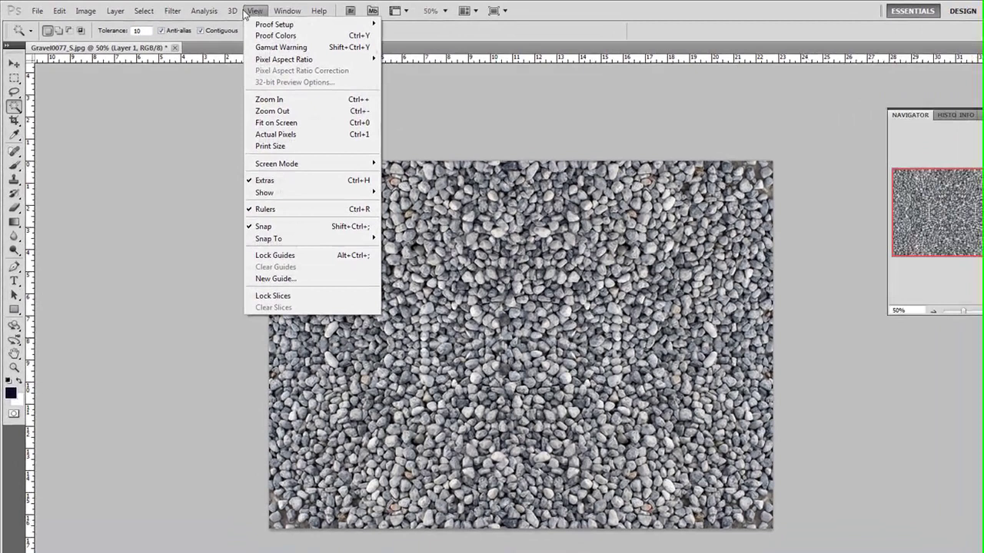
{"action": "mouse_move", "coordinate": [143, 11]}
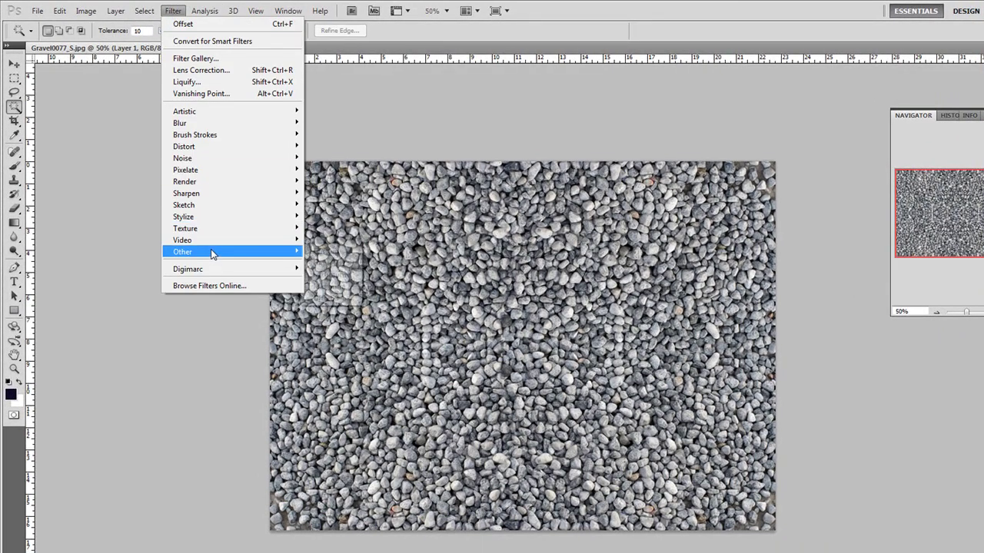
{"action": "mouse_move", "coordinate": [231, 251]}
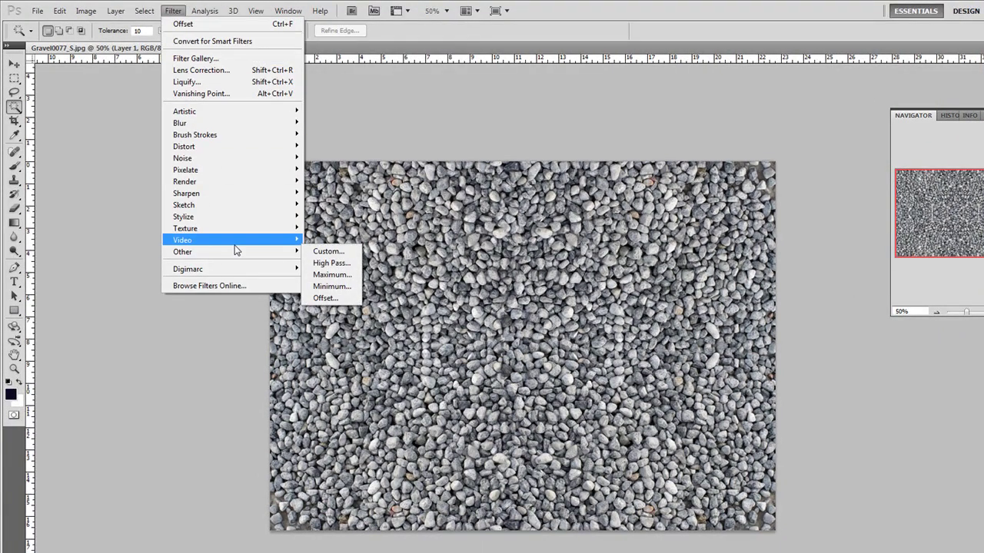
{"action": "left_click", "coordinate": [332, 299]}
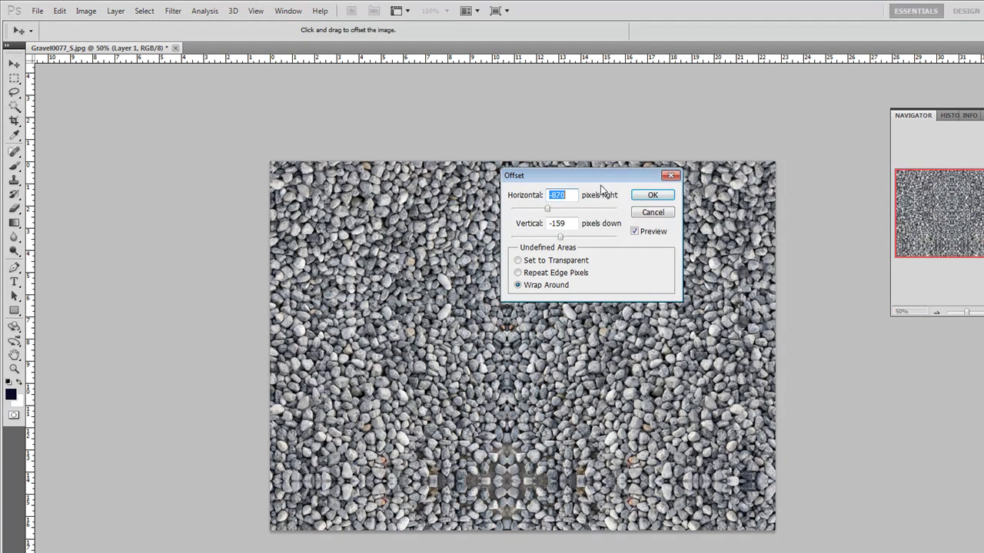
{"action": "left_click_drag", "start_coordinate": [602, 189], "coordinate": [887, 361]}
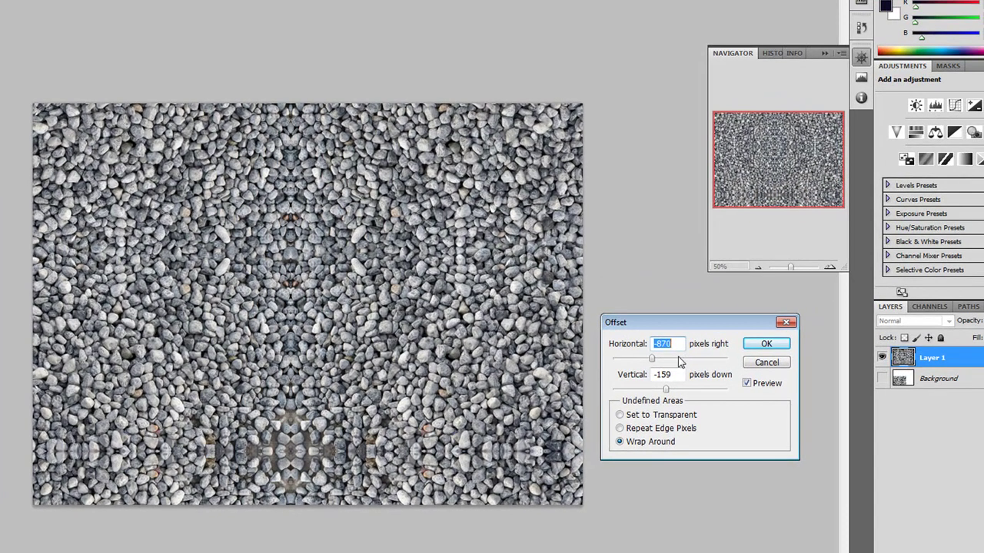
{"action": "left_click", "coordinate": [678, 359]}
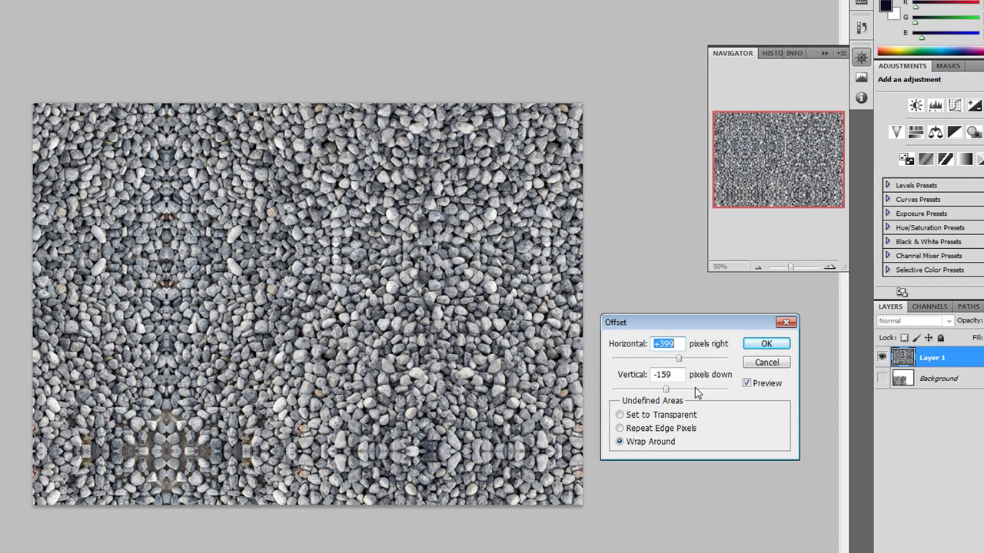
{"action": "left_click", "coordinate": [694, 389]}
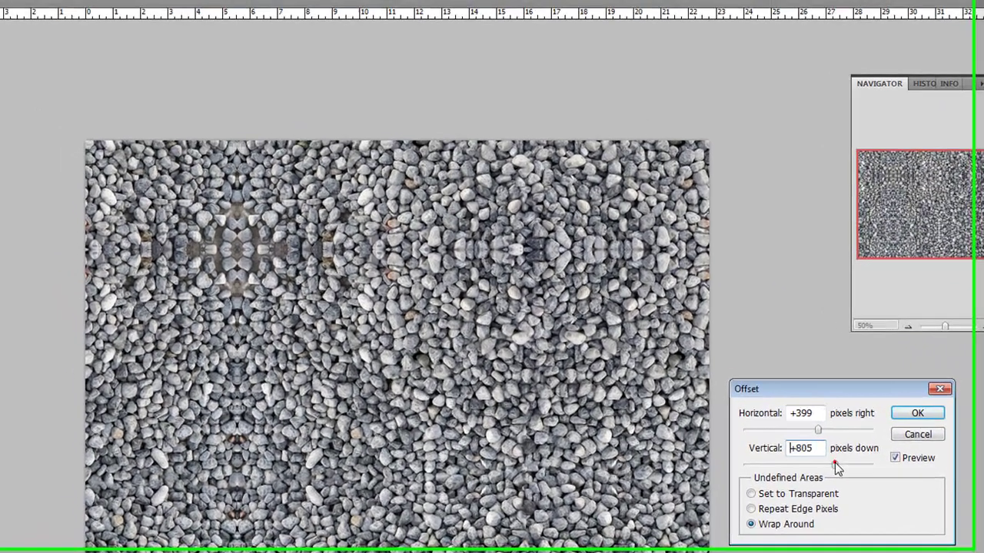
{"action": "left_click", "coordinate": [692, 387]}
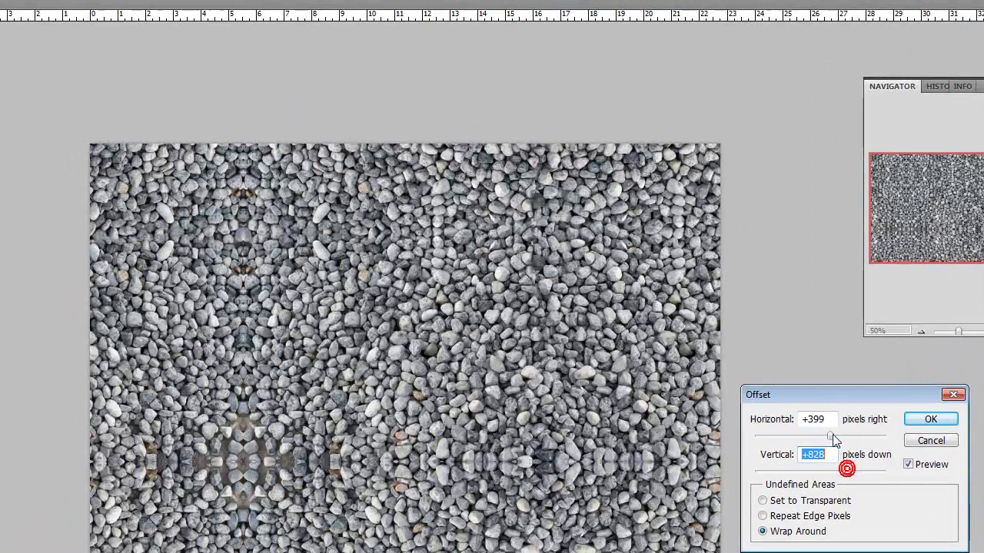
{"action": "left_click_drag", "start_coordinate": [833, 435], "coordinate": [839, 435]}
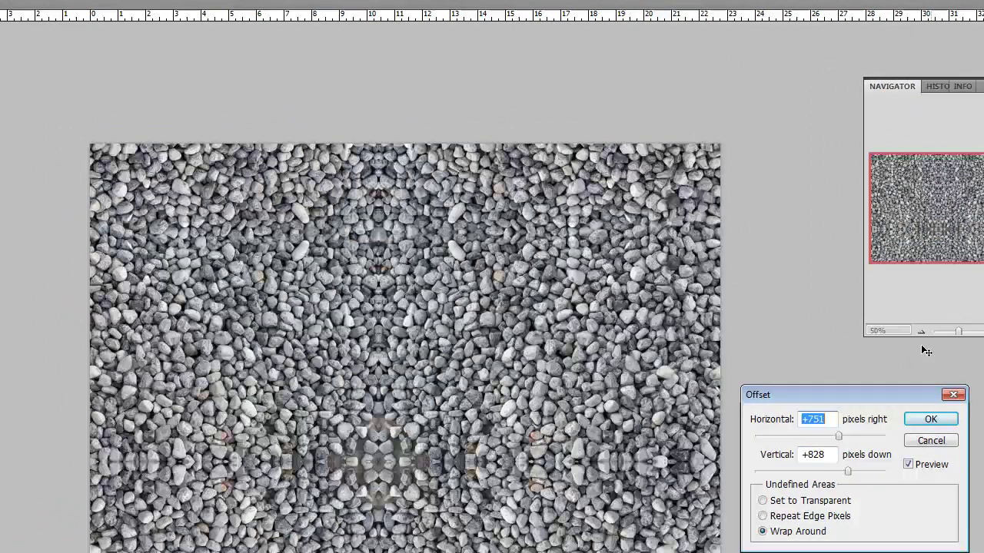
{"action": "left_click", "coordinate": [931, 419]}
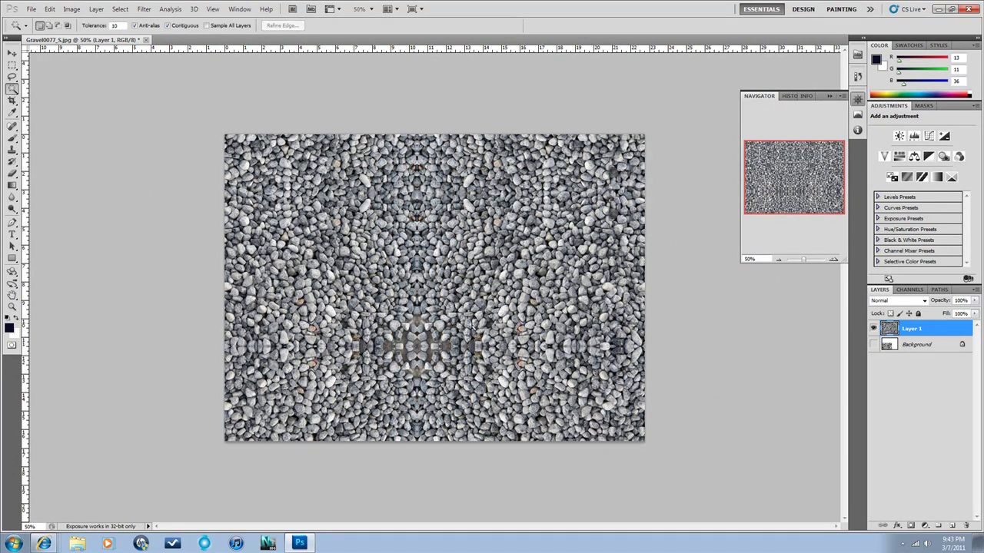
{"action": "left_click", "coordinate": [13, 150]}
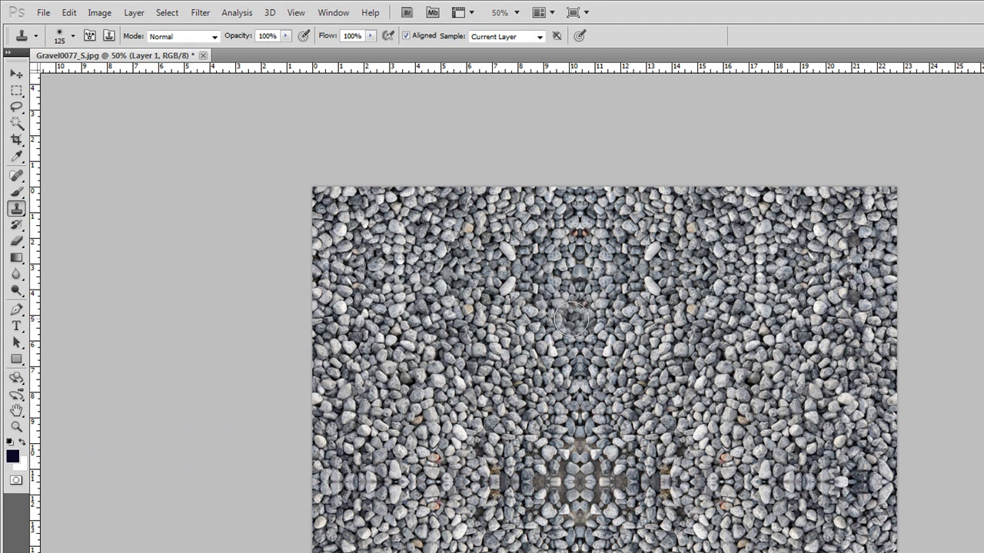
Clone-stamp gravel down the central vertical seam, from its upper part toward the lower left.
{"action": "mouse_move", "coordinate": [572, 315]}
{"action": "left_mouse_down"}
{"action": "mouse_move", "coordinate": [571, 253]}
{"action": "mouse_move", "coordinate": [565, 305]}
{"action": "mouse_move", "coordinate": [577, 327]}
{"action": "mouse_move", "coordinate": [563, 348]}
{"action": "mouse_move", "coordinate": [588, 355]}
{"action": "mouse_move", "coordinate": [576, 393]}
{"action": "left_mouse_up"}
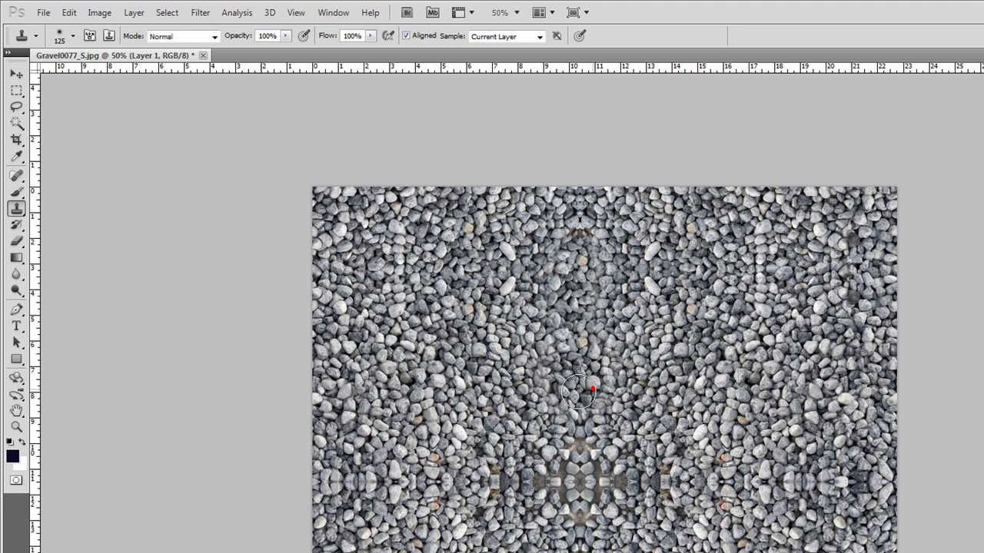
{"action": "mouse_move", "coordinate": [578, 392]}
{"action": "left_mouse_down"}
{"action": "mouse_move", "coordinate": [601, 405]}
{"action": "mouse_move", "coordinate": [558, 421]}
{"action": "mouse_move", "coordinate": [595, 442]}
{"action": "mouse_move", "coordinate": [562, 442]}
{"action": "mouse_move", "coordinate": [584, 461]}
{"action": "mouse_move", "coordinate": [483, 485]}
{"action": "mouse_move", "coordinate": [562, 484]}
{"action": "mouse_move", "coordinate": [578, 531]}
{"action": "mouse_move", "coordinate": [540, 509]}
{"action": "mouse_move", "coordinate": [483, 513]}
{"action": "mouse_move", "coordinate": [454, 482]}
{"action": "mouse_move", "coordinate": [497, 512]}
{"action": "left_mouse_up"}
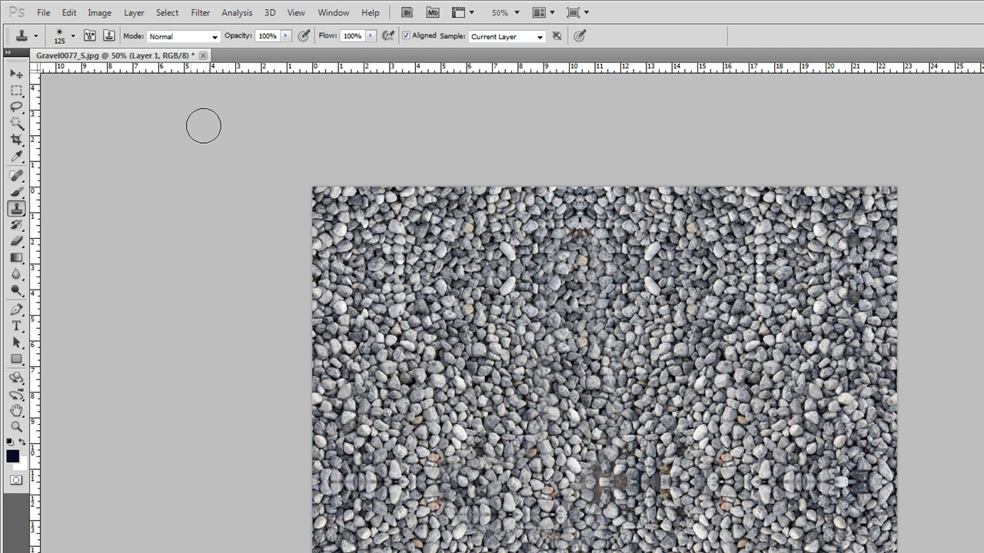
Copy a gravel patch from right of centre to Layer 2, move it over a seam, and erase its edges.
{"action": "left_click", "coordinate": [16, 91]}
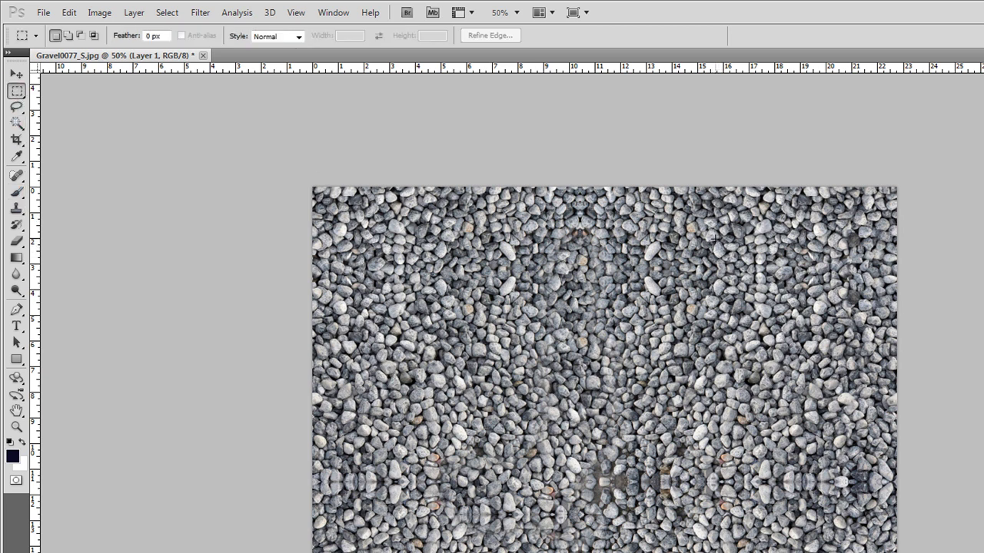
{"action": "left_click_drag", "start_coordinate": [715, 238], "coordinate": [842, 428]}
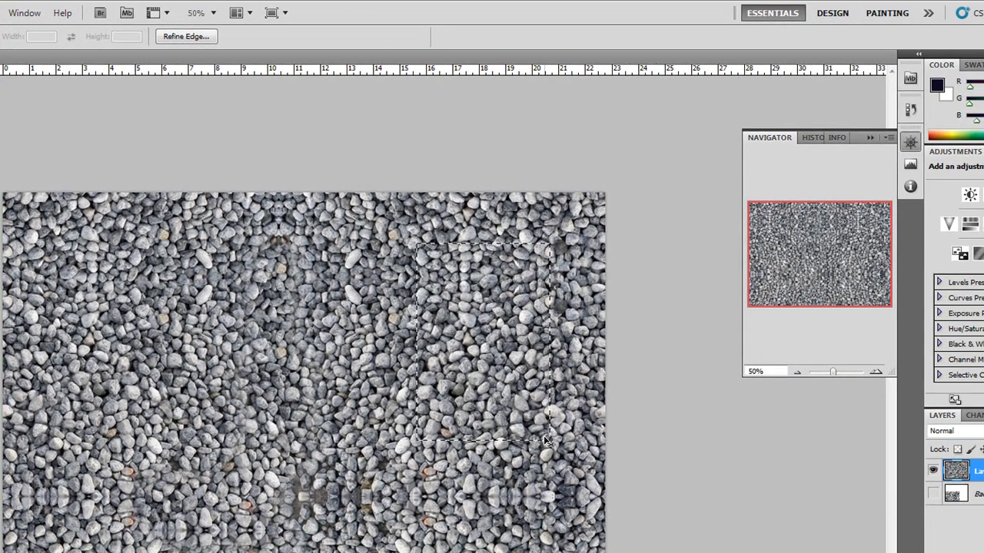
{"action": "key", "text": "ctrl+j"}
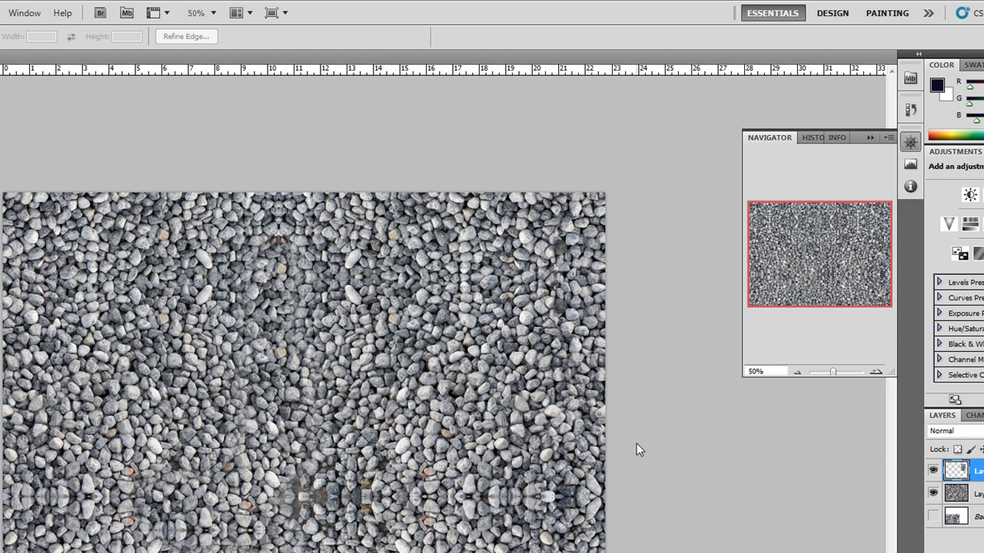
{"action": "key", "text": "v"}
{"action": "left_click_drag", "start_coordinate": [469, 346], "coordinate": [316, 492]}
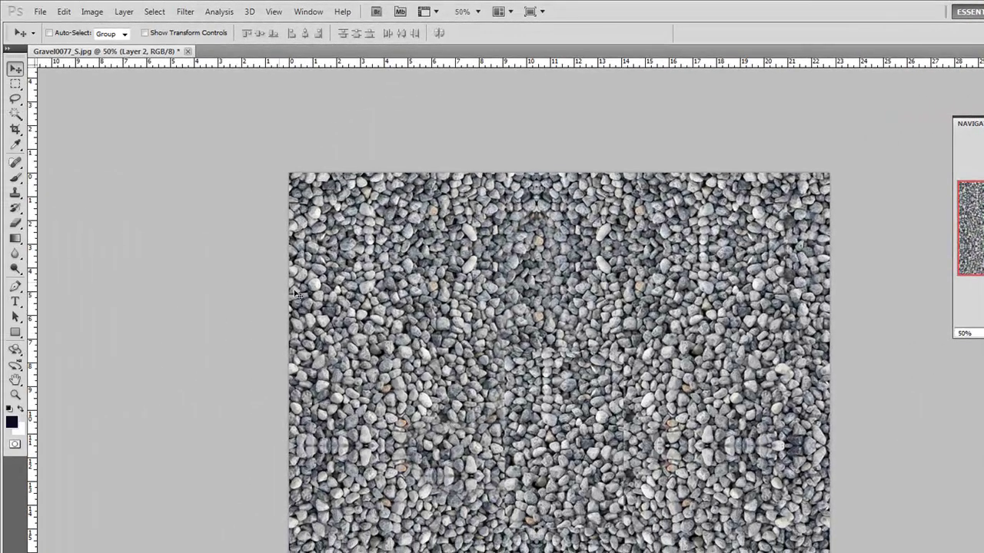
{"action": "left_click", "coordinate": [15, 224]}
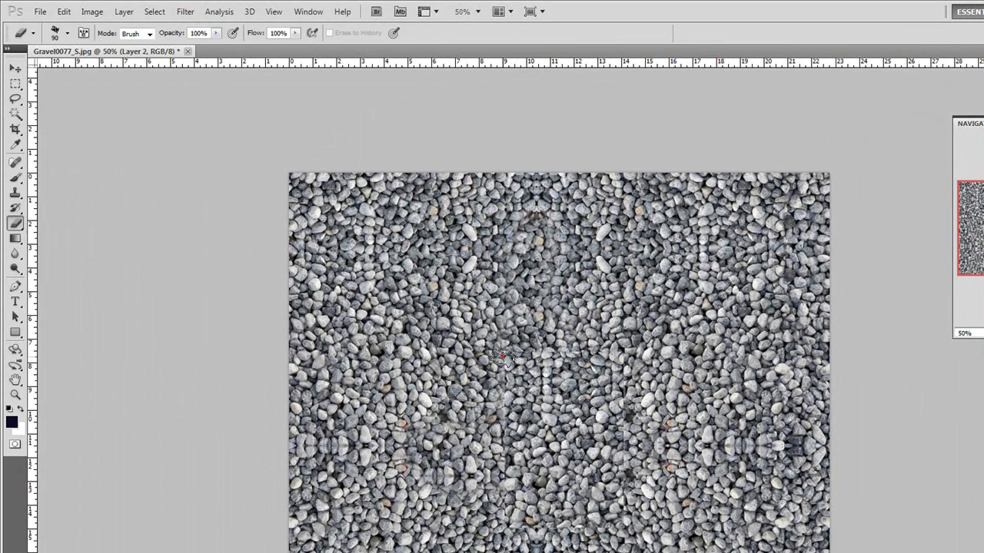
{"action": "mouse_move", "coordinate": [500, 355]}
{"action": "left_mouse_down"}
{"action": "mouse_move", "coordinate": [499, 443]}
{"action": "mouse_move", "coordinate": [487, 454]}
{"action": "mouse_move", "coordinate": [497, 509]}
{"action": "mouse_move", "coordinate": [510, 502]}
{"action": "mouse_move", "coordinate": [561, 525]}
{"action": "mouse_move", "coordinate": [625, 527]}
{"action": "mouse_move", "coordinate": [638, 512]}
{"action": "mouse_move", "coordinate": [629, 453]}
{"action": "mouse_move", "coordinate": [638, 395]}
{"action": "mouse_move", "coordinate": [506, 350]}
{"action": "left_mouse_up"}
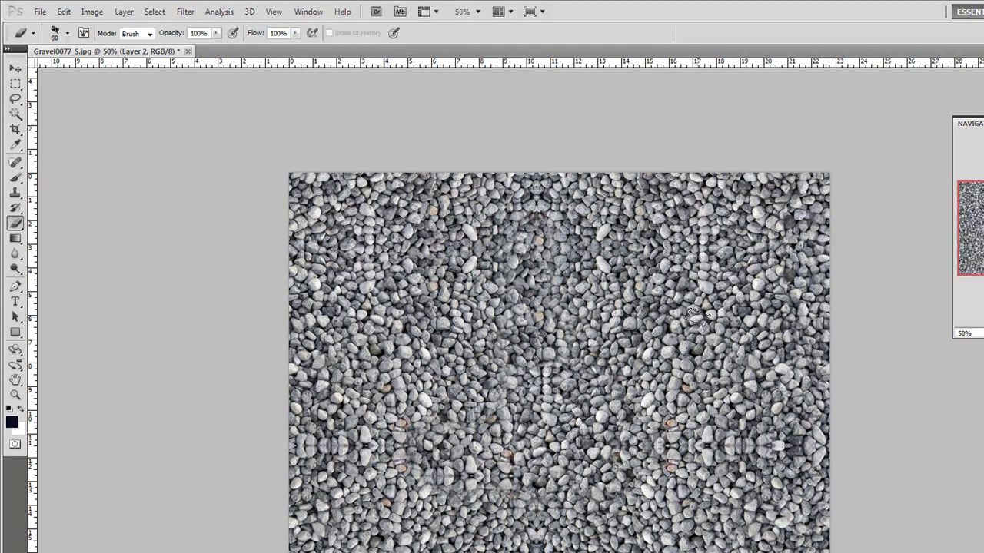
Copy selected Layer 1 gravel to Layer 3 and erase its lower and right edges to blend it.
{"action": "left_click", "coordinate": [16, 83]}
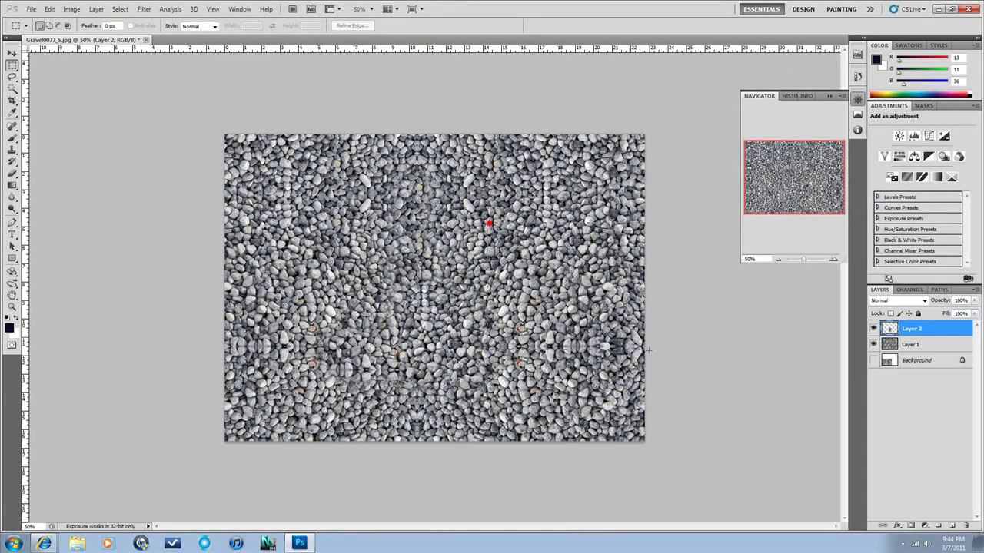
{"action": "left_click", "coordinate": [890, 328], "text": "ctrl"}
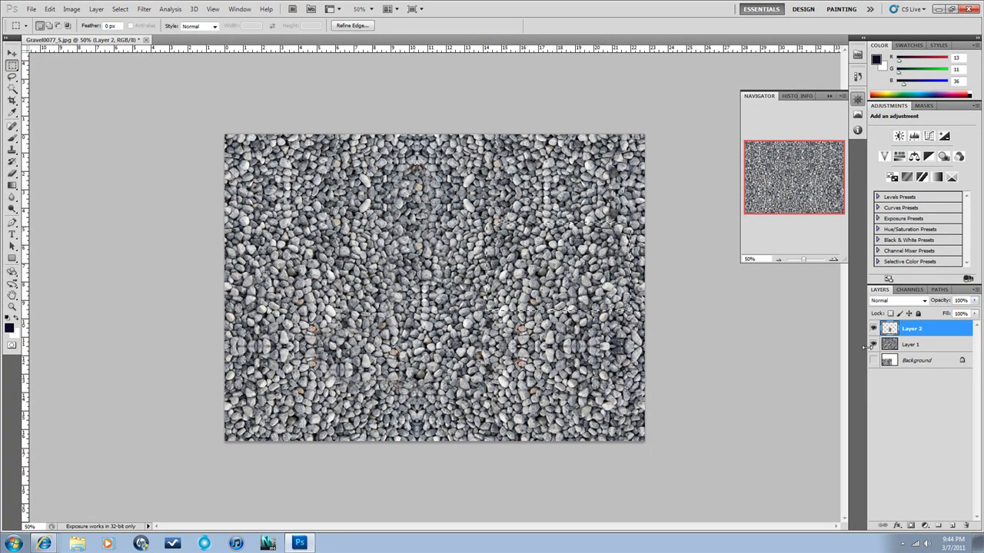
{"action": "left_click", "coordinate": [890, 344]}
{"action": "key", "text": "ctrl+j"}
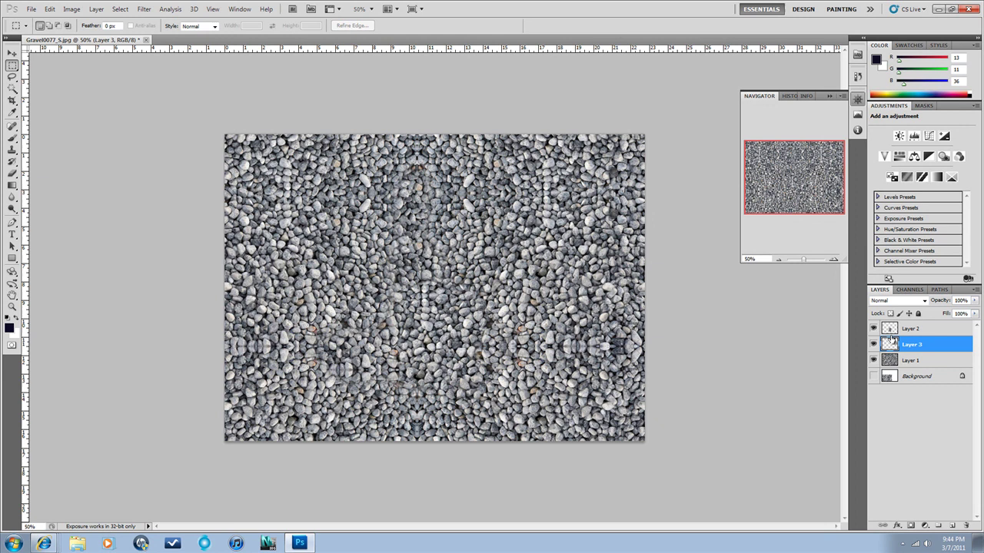
{"action": "key", "text": "v"}
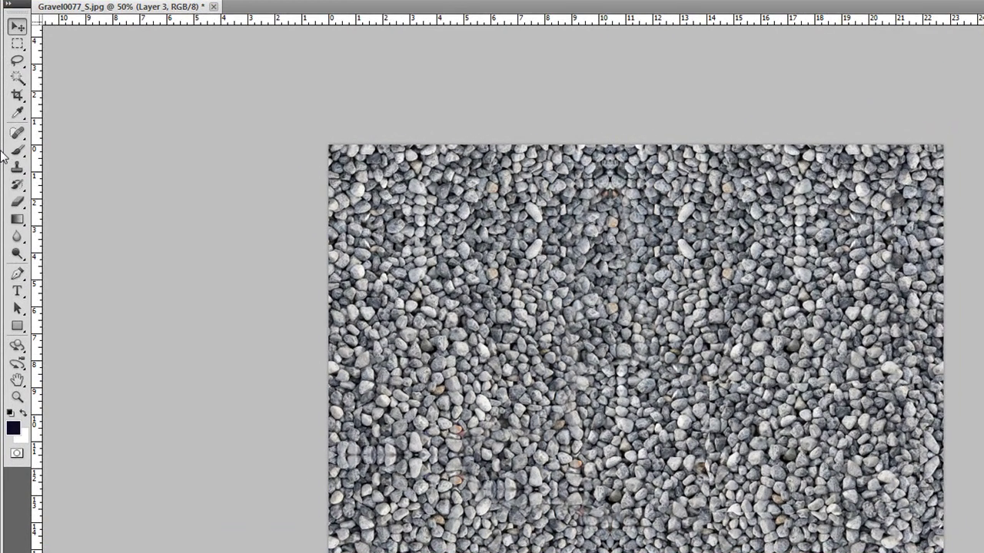
{"action": "left_click", "coordinate": [17, 202]}
{"action": "left_click", "coordinate": [733, 382]}
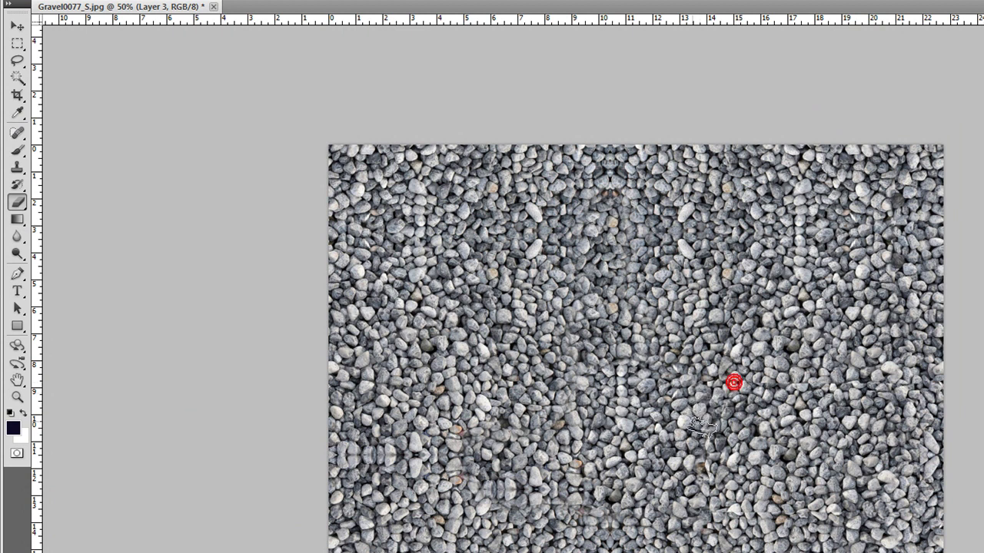
{"action": "mouse_move", "coordinate": [692, 482]}
{"action": "left_mouse_down"}
{"action": "mouse_move", "coordinate": [715, 513]}
{"action": "mouse_move", "coordinate": [915, 513]}
{"action": "left_mouse_up"}
{"action": "left_click", "coordinate": [912, 405]}
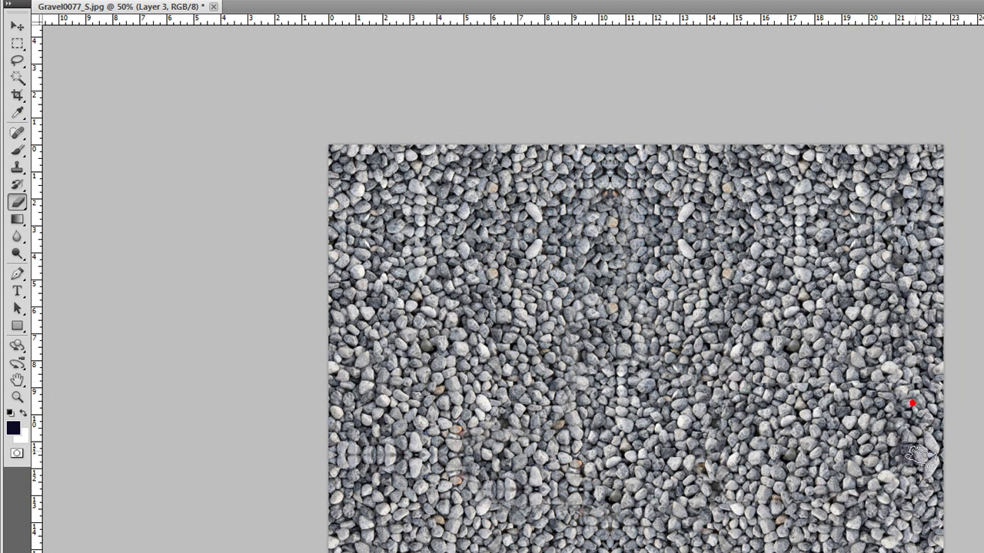
{"action": "left_click", "coordinate": [887, 387]}
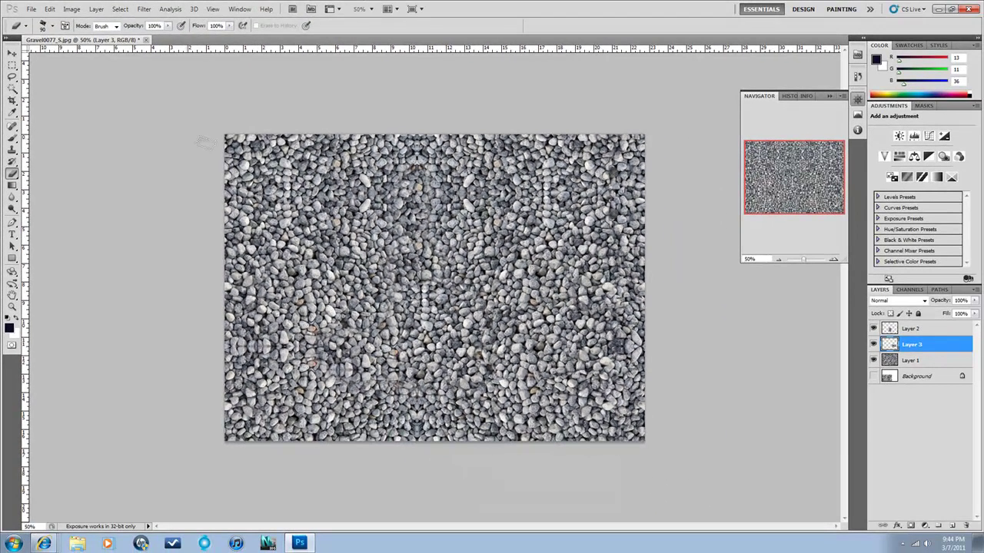
Select a rectangle of gravel at the top left on Layer 1.
{"action": "left_click", "coordinate": [12, 66]}
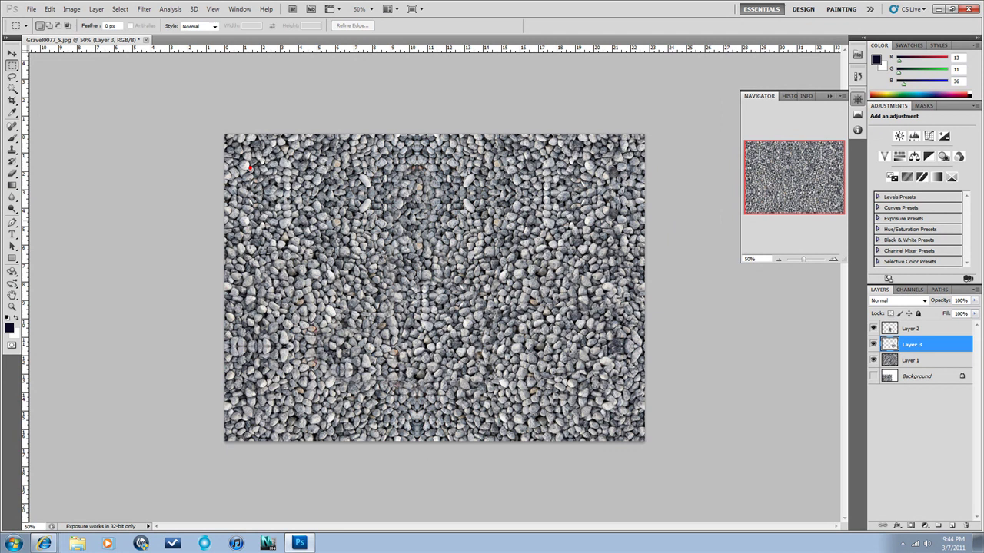
{"action": "left_click_drag", "start_coordinate": [249, 166], "coordinate": [391, 261]}
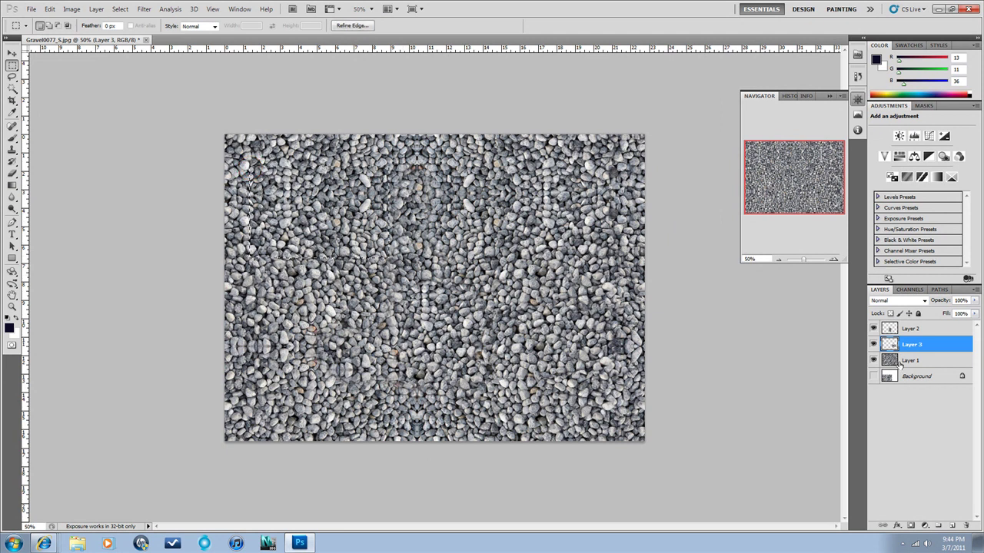
{"action": "left_click", "coordinate": [885, 360]}
Copy the selection to Layer 4 and position the patch at the lower left.
{"action": "key", "text": "ctrl+j"}
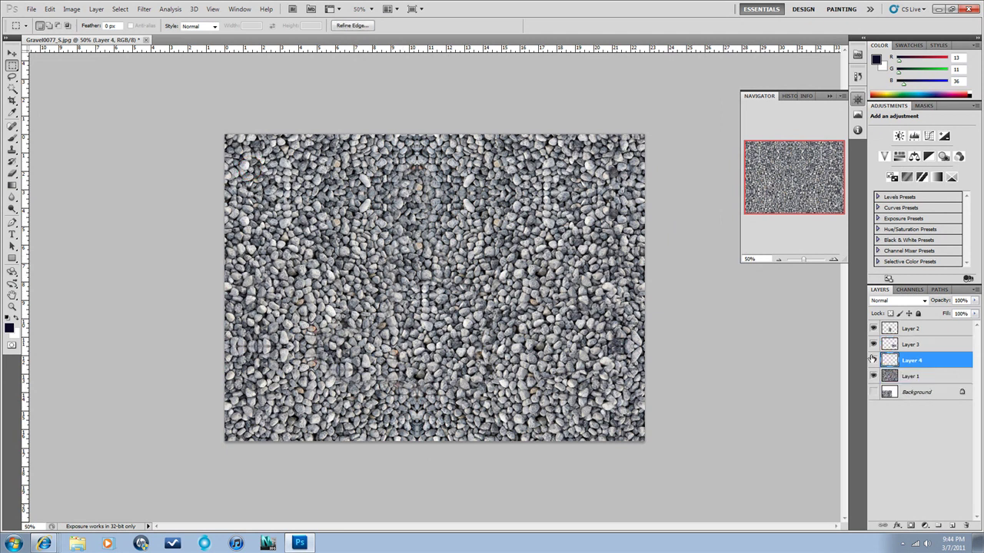
{"action": "key", "text": "v"}
{"action": "left_click_drag", "start_coordinate": [298, 206], "coordinate": [274, 332]}
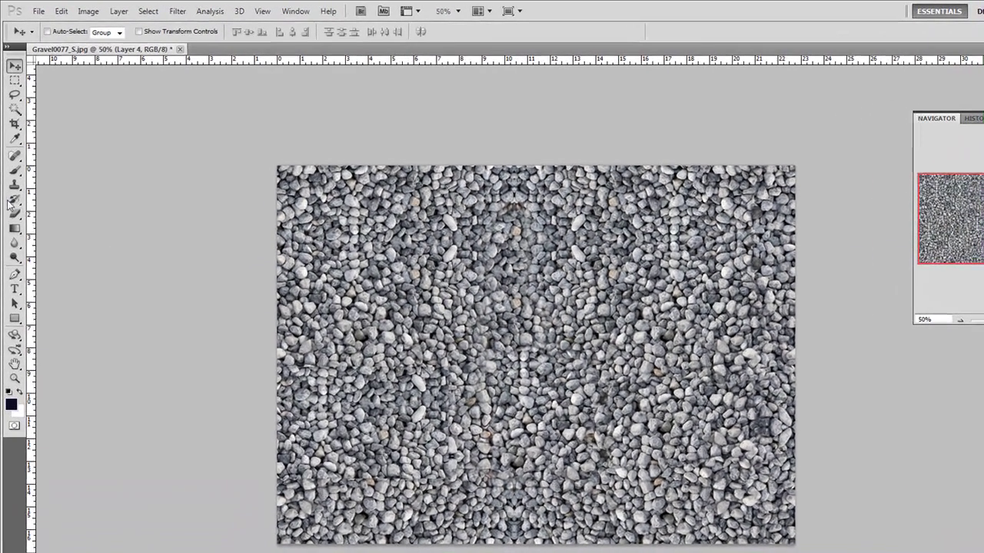
{"action": "left_click", "coordinate": [13, 186]}
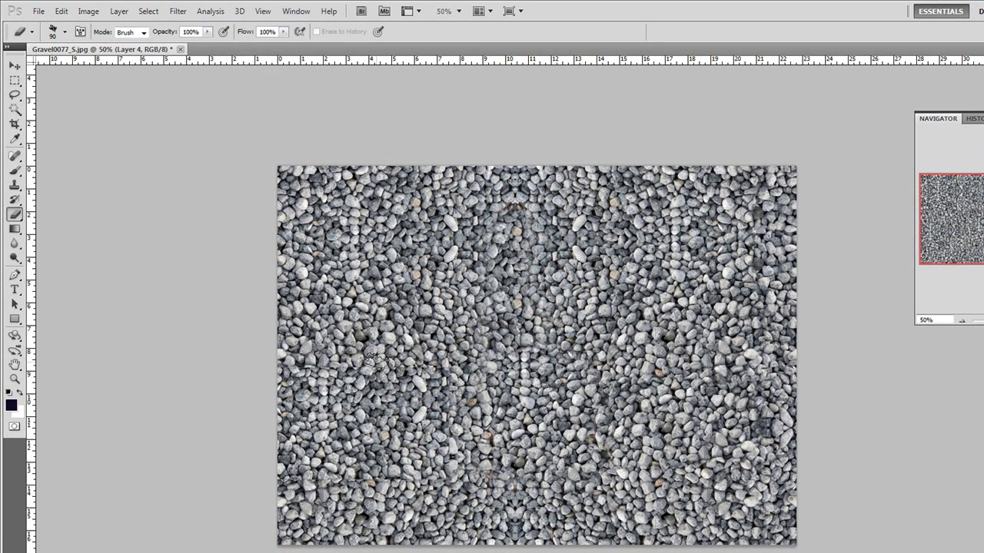
{"action": "key", "text": "v"}
{"action": "mouse_move", "coordinate": [326, 404]}
{"action": "left_mouse_down"}
{"action": "mouse_move", "coordinate": [319, 400]}
{"action": "mouse_move", "coordinate": [477, 395]}
{"action": "mouse_move", "coordinate": [691, 405]}
{"action": "mouse_move", "coordinate": [316, 396]}
{"action": "mouse_move", "coordinate": [339, 395]}
{"action": "left_mouse_up"}
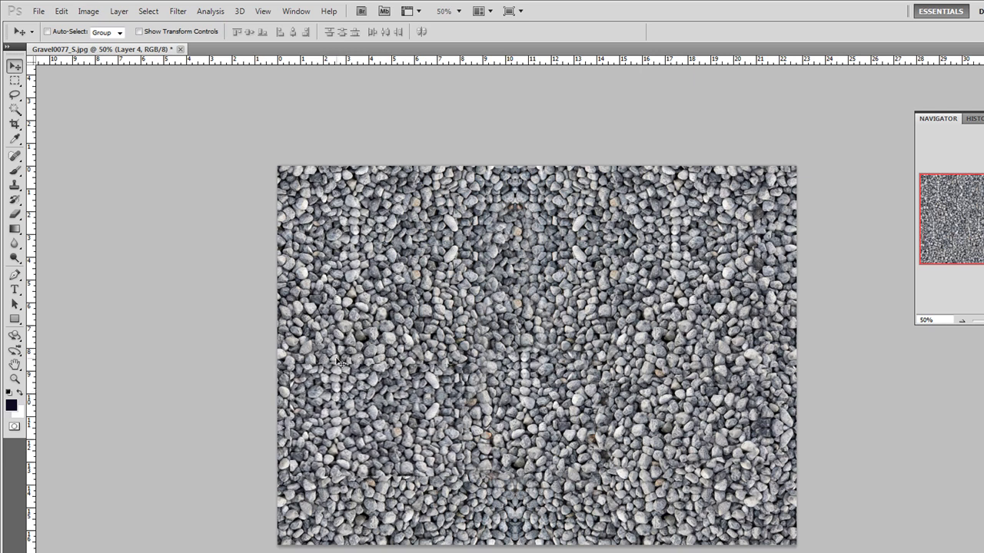
Erase the Layer 4 patch's edges across the lower left so it blends in.
{"action": "left_click", "coordinate": [17, 217]}
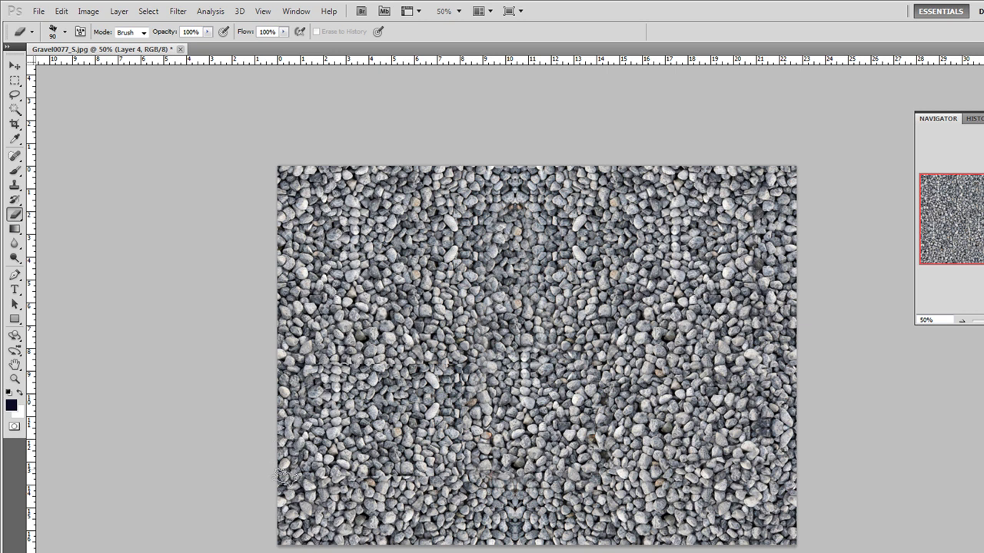
{"action": "mouse_move", "coordinate": [346, 486]}
{"action": "left_mouse_down"}
{"action": "mouse_move", "coordinate": [373, 475]}
{"action": "mouse_move", "coordinate": [328, 474]}
{"action": "mouse_move", "coordinate": [455, 471]}
{"action": "left_mouse_up"}
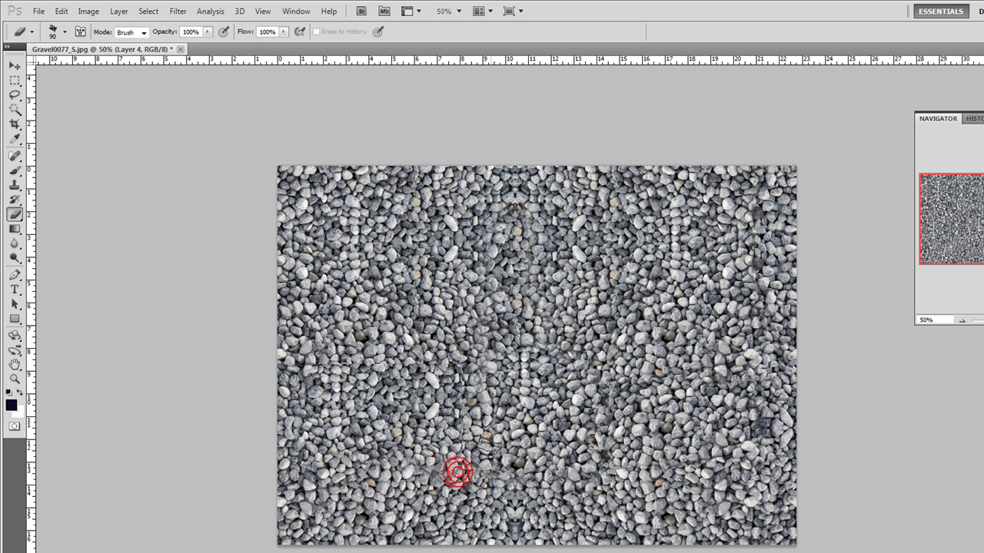
{"action": "left_click_drag", "start_coordinate": [431, 361], "coordinate": [336, 356]}
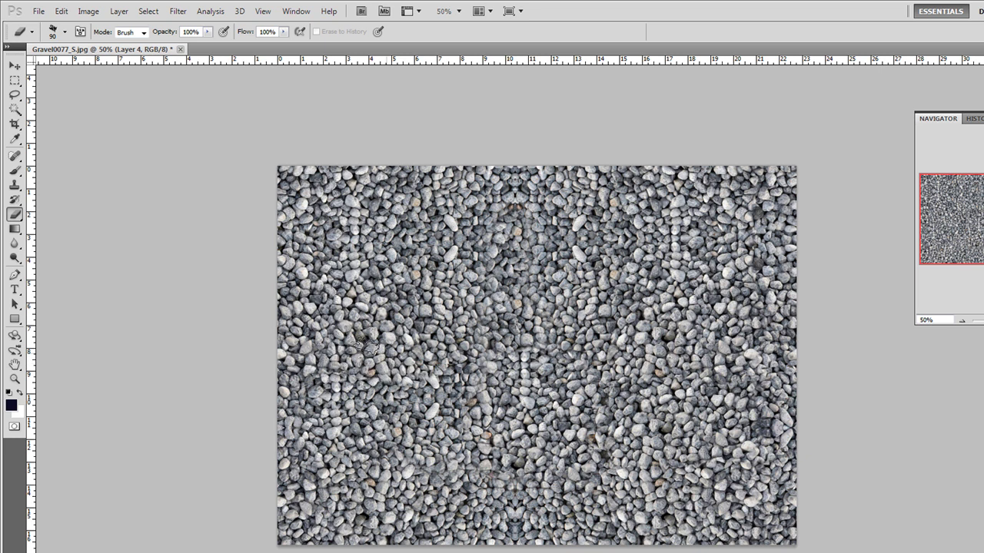
{"action": "mouse_move", "coordinate": [461, 381]}
{"action": "left_mouse_down"}
{"action": "mouse_move", "coordinate": [446, 362]}
{"action": "mouse_move", "coordinate": [470, 440]}
{"action": "left_mouse_up"}
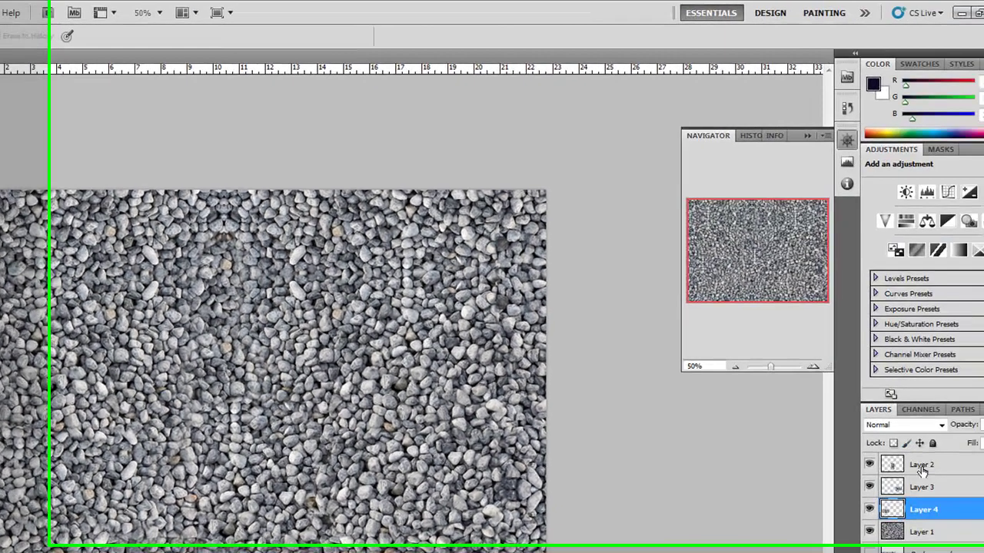
Starting from Layer 2, merge patch layers 2–4 down into Layer 1 with Ctrl+E.
{"action": "left_click", "coordinate": [918, 468]}
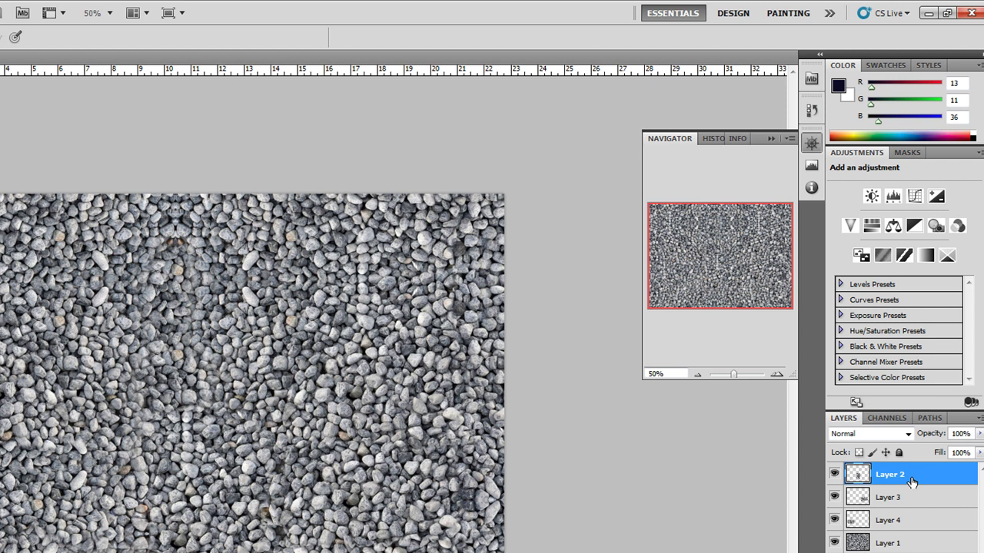
{"action": "key", "text": "ctrl+e"}
{"action": "key", "text": "ctrl+e"}
{"action": "key", "text": "ctrl+e"}
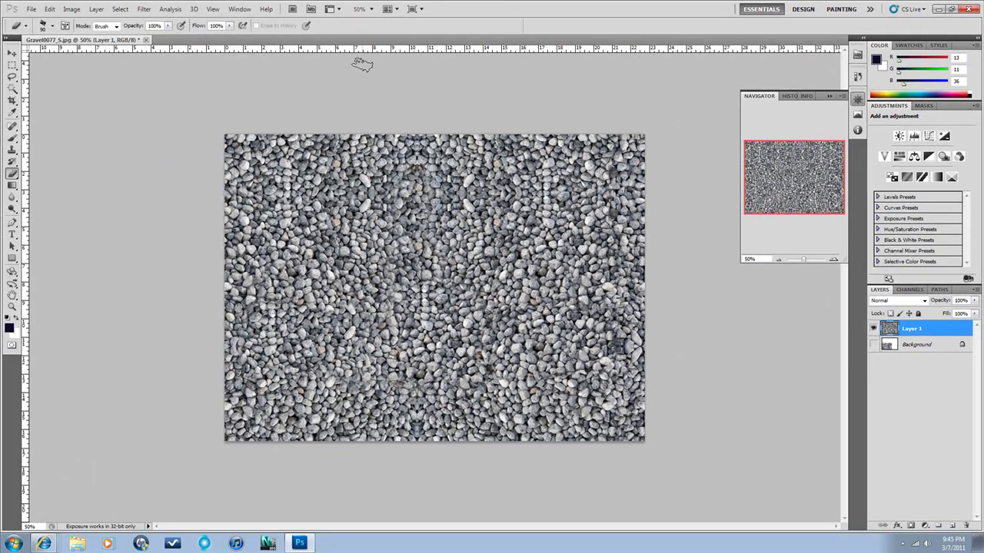
{"action": "left_click", "coordinate": [196, 10]}
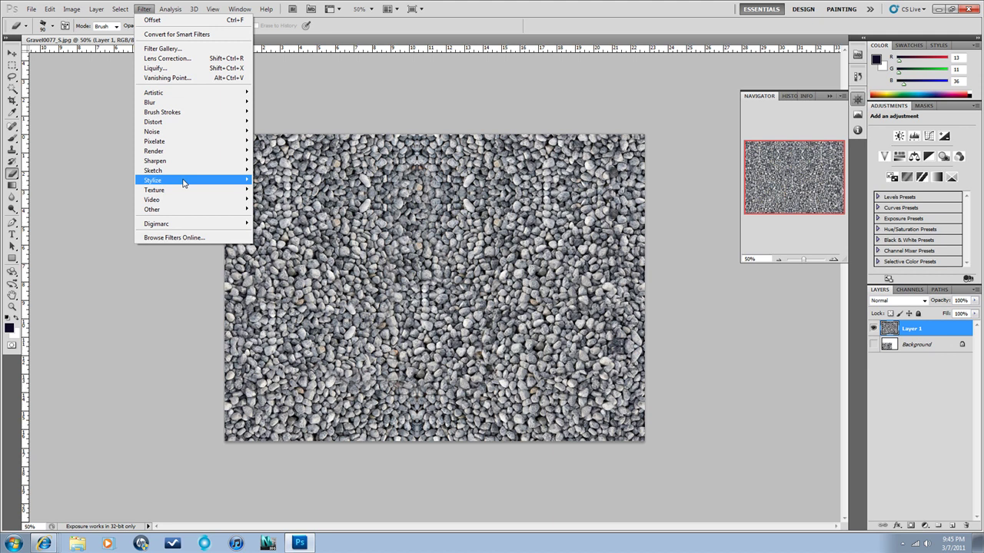
Apply a wrap-around Offset of +1134 px horizontal and -478 px vertical to Layer 1.
{"action": "mouse_move", "coordinate": [178, 209]}
{"action": "left_click", "coordinate": [284, 248]}
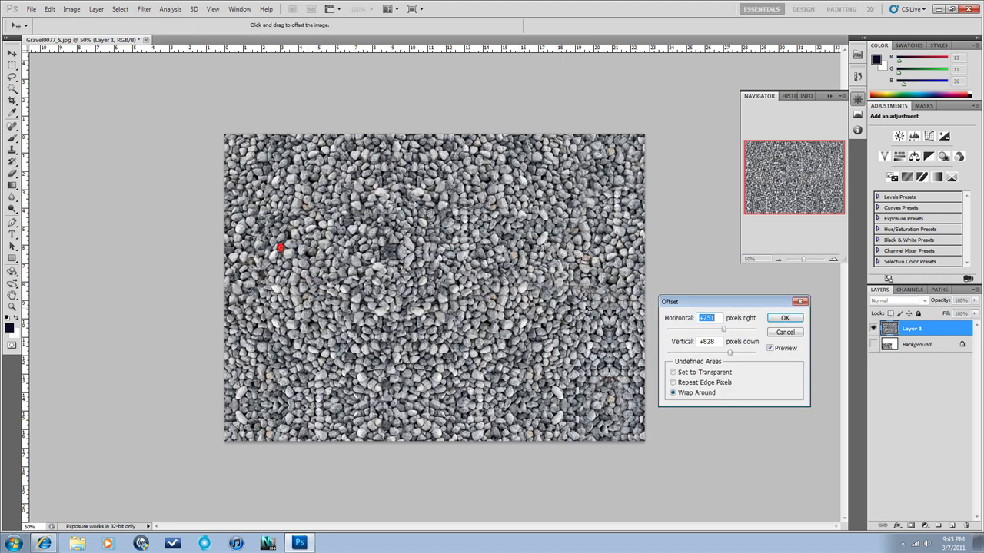
{"action": "left_click_drag", "start_coordinate": [728, 329], "coordinate": [735, 329]}
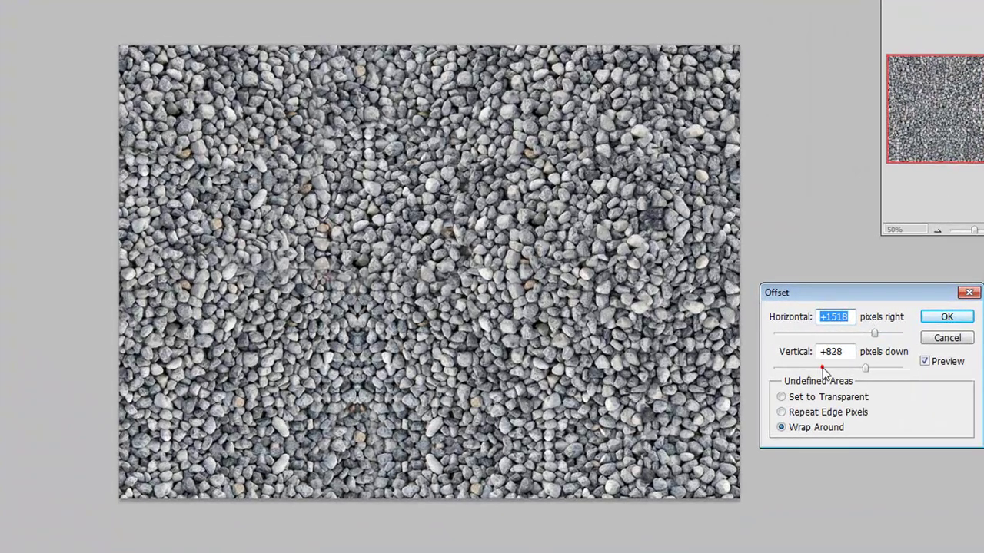
{"action": "left_click", "coordinate": [702, 353]}
{"action": "left_click_drag", "start_coordinate": [873, 367], "coordinate": [860, 368]}
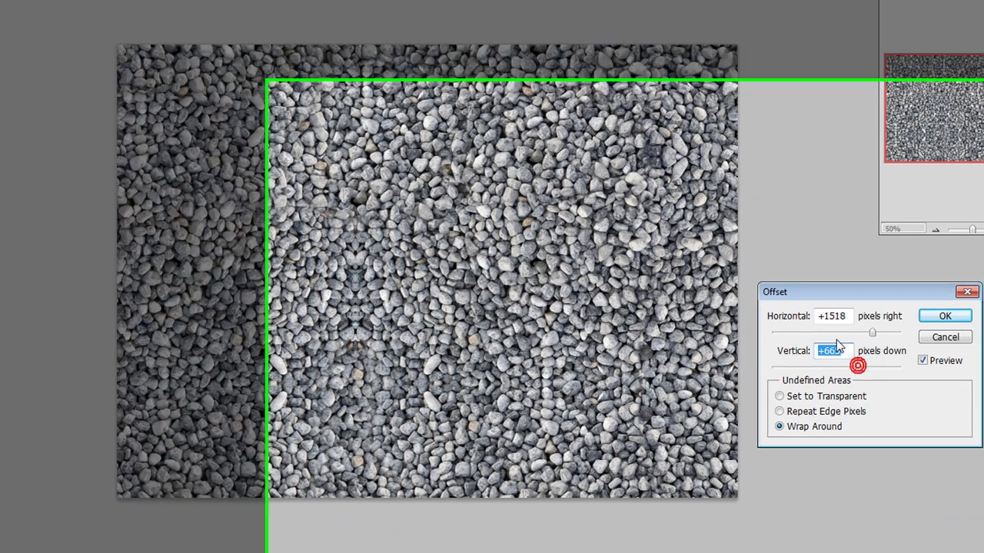
{"action": "left_click", "coordinate": [824, 333]}
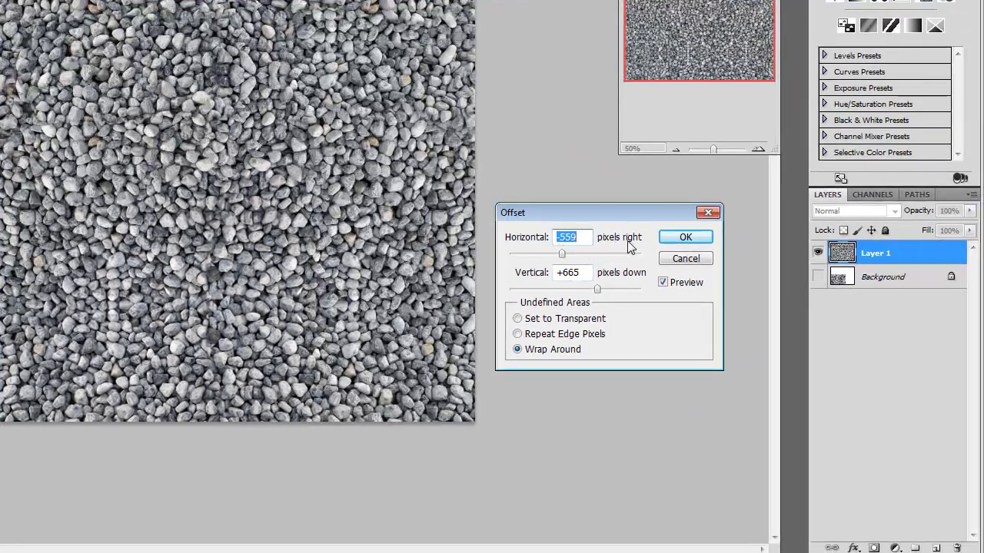
{"action": "left_click", "coordinate": [602, 254]}
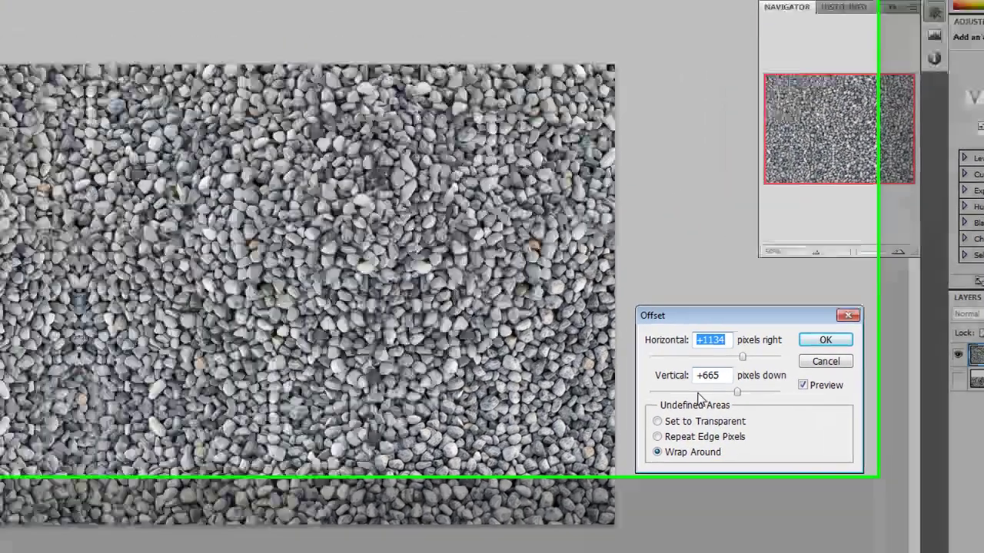
{"action": "left_click", "coordinate": [558, 290]}
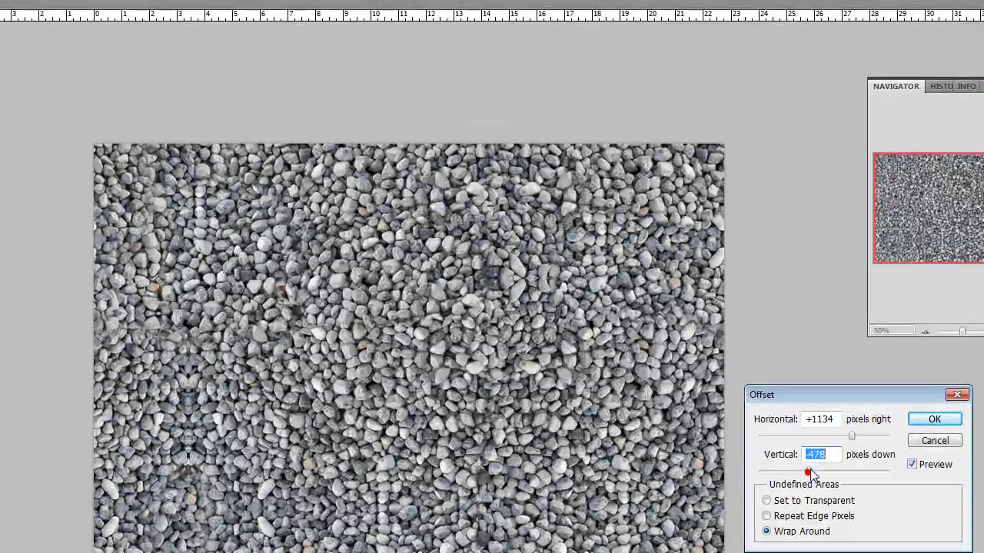
{"action": "left_click", "coordinate": [935, 420]}
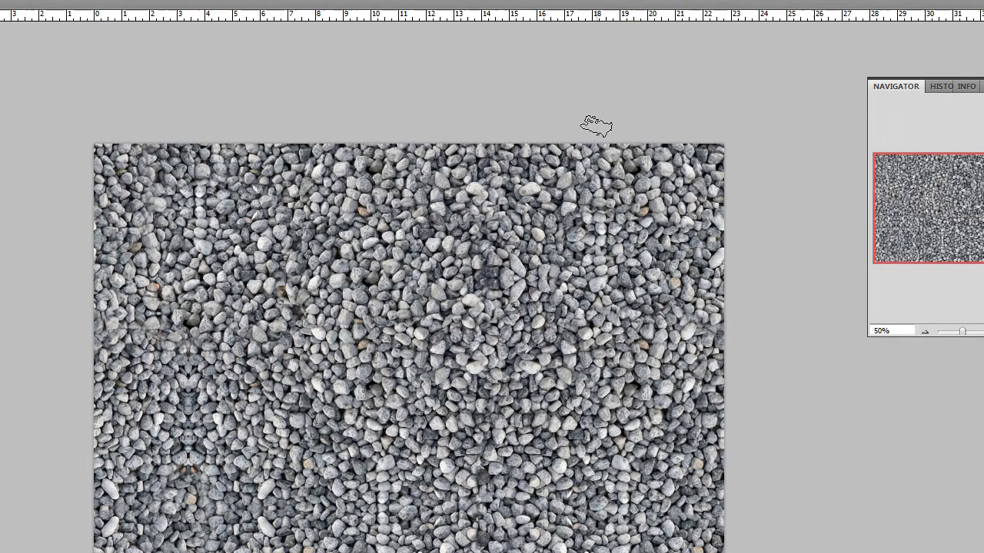